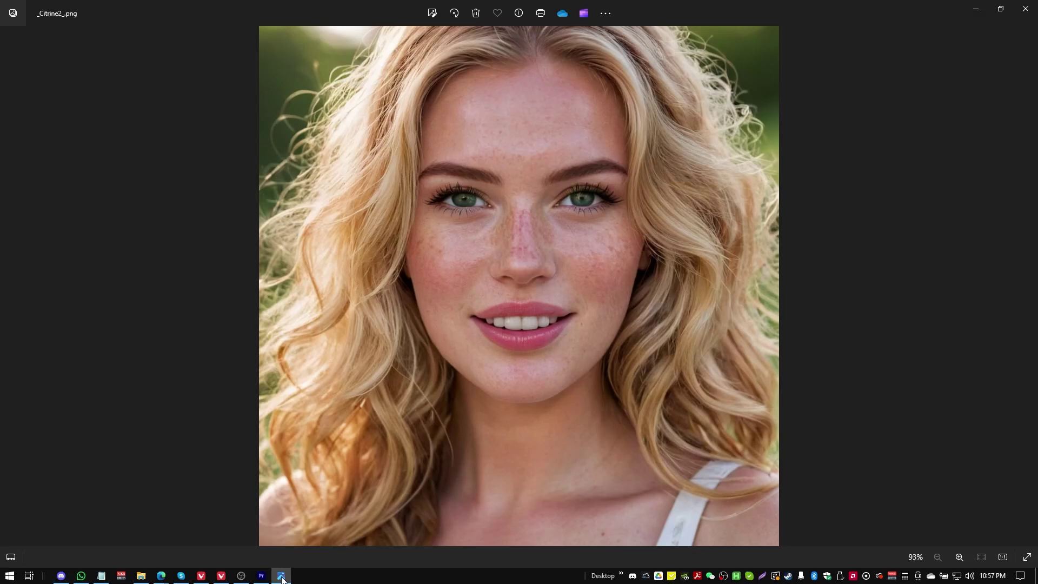
Minimize the blonde woman's source photo to reveal her 'smiling and winking playfully' clip in Kling AI.
left_click(281, 577)
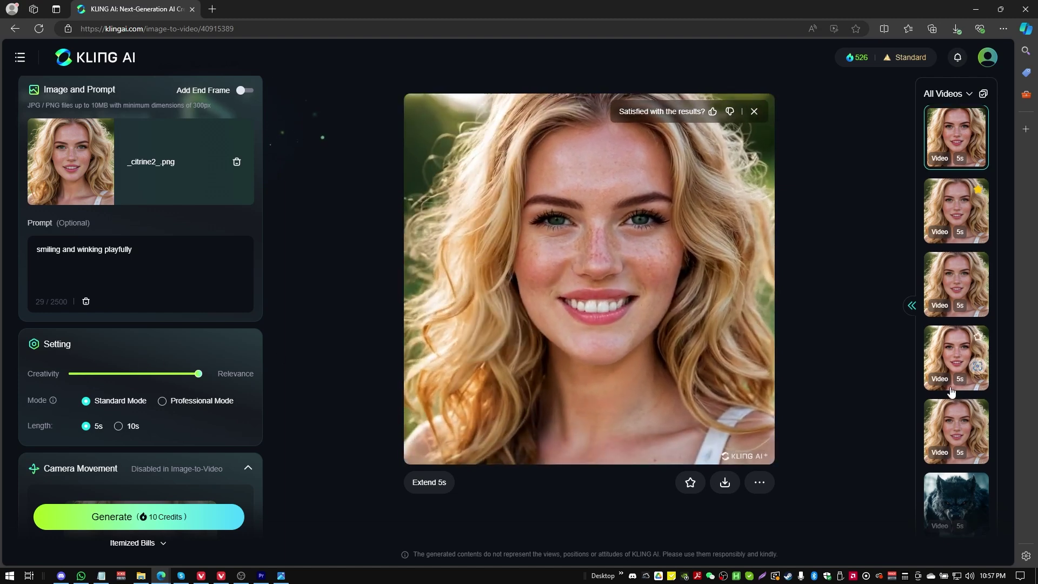
Scroll down the All Videos sidebar while the blonde woman's winking clip plays.
scroll(952, 391, "down", 3)
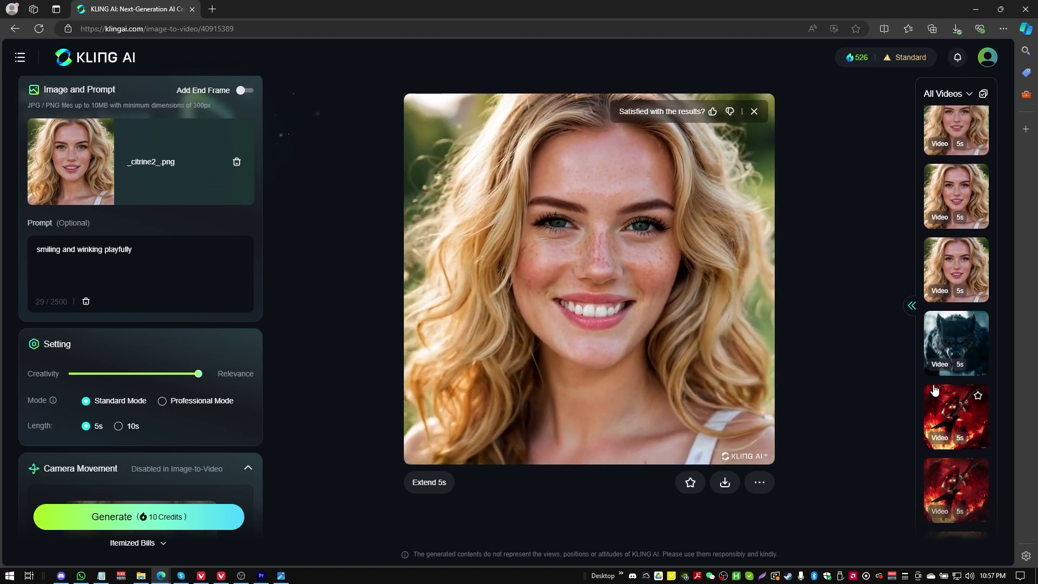
scroll(952, 395, "down", 5)
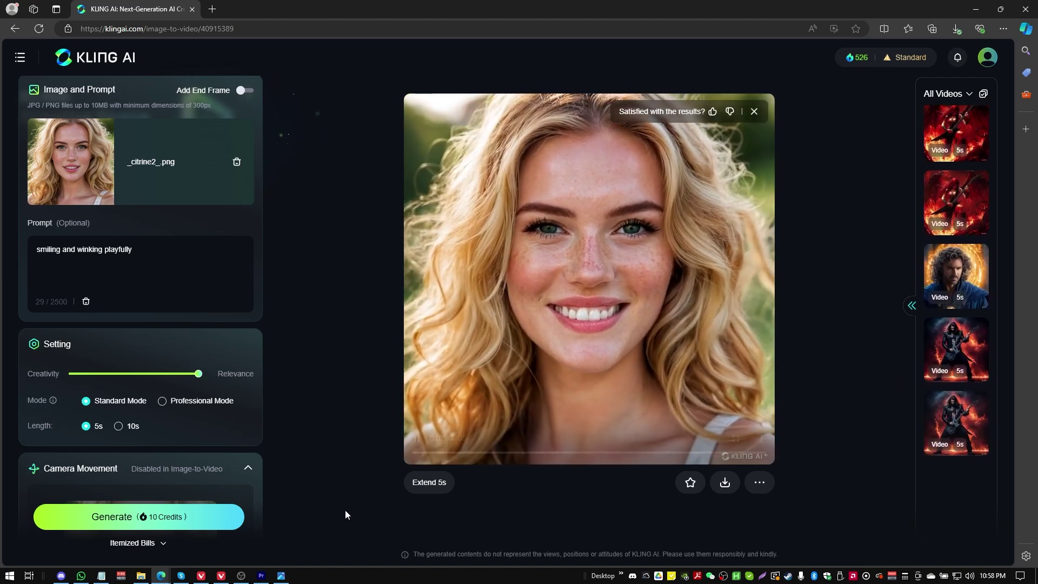
mouse_move(732, 444)
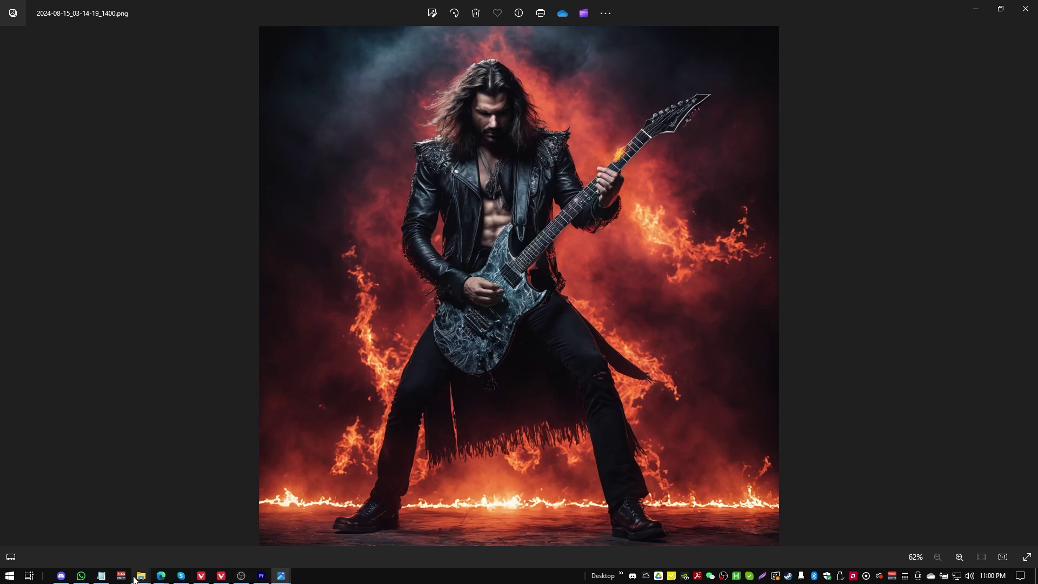
Return to the guitarist's Standard Mode 'playing a guitar solo' clip and watch it full screen.
left_click(161, 576)
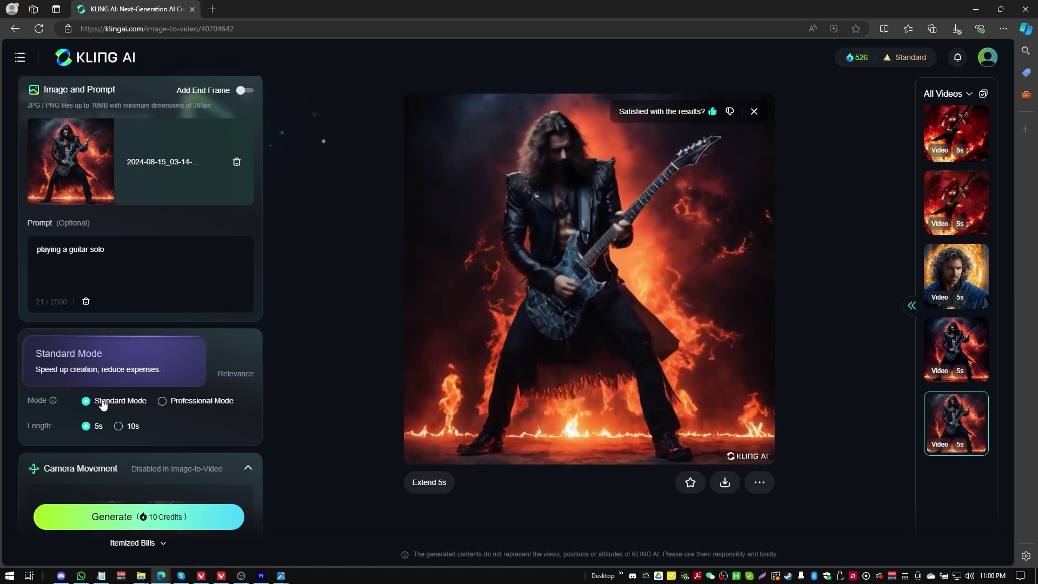
mouse_move(202, 406)
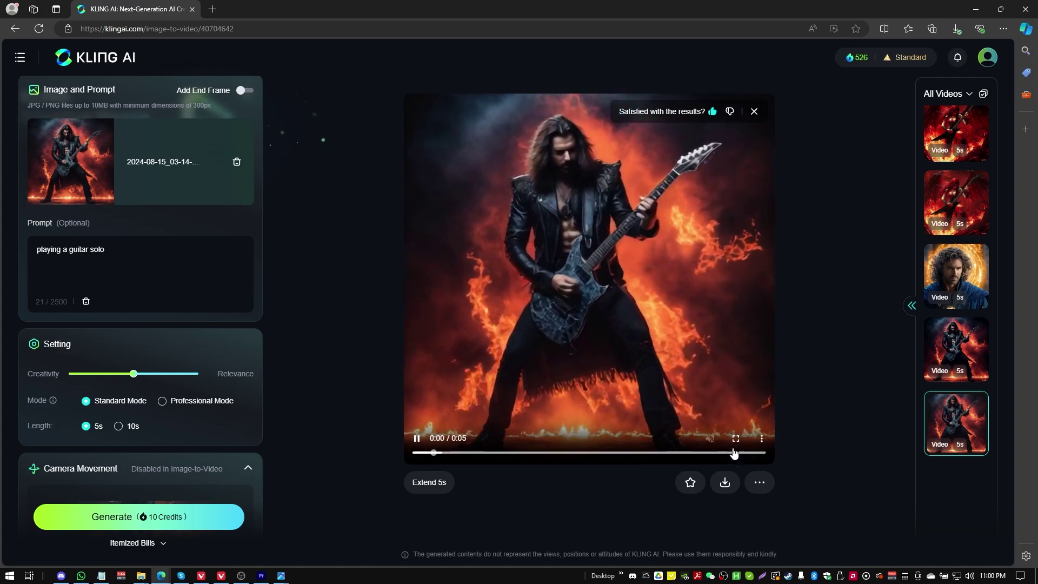
left_click(736, 438)
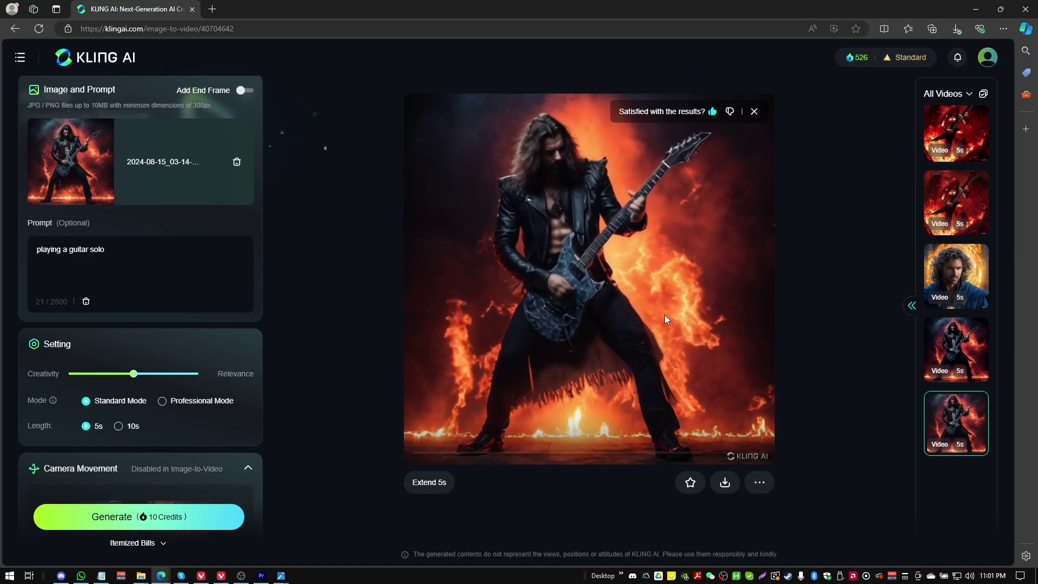
Watch the Professional Mode guitar-solo clip full screen, then open the sorcerer's magical-energy clip.
left_click(956, 349)
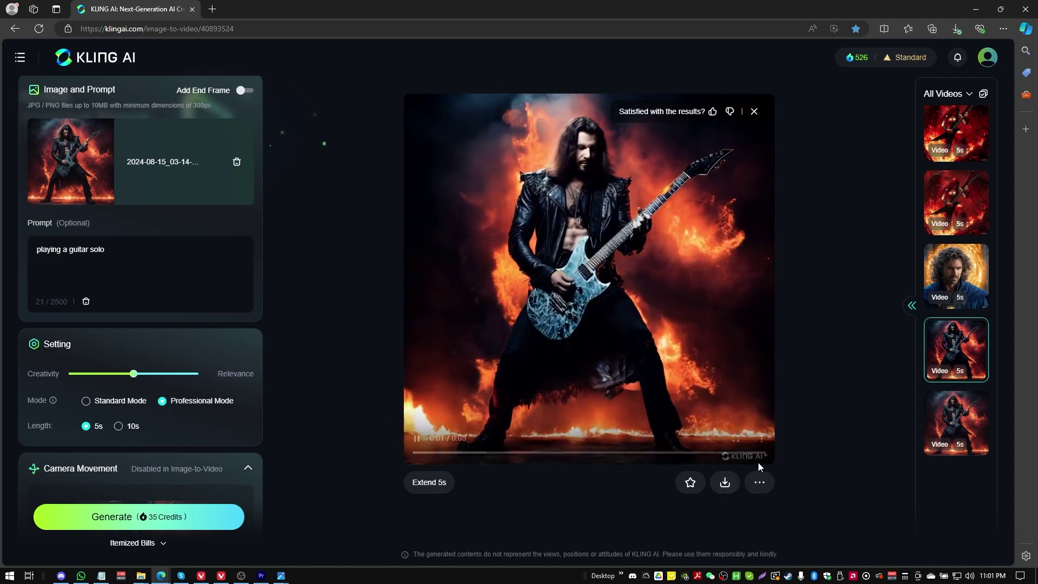
left_click(736, 437)
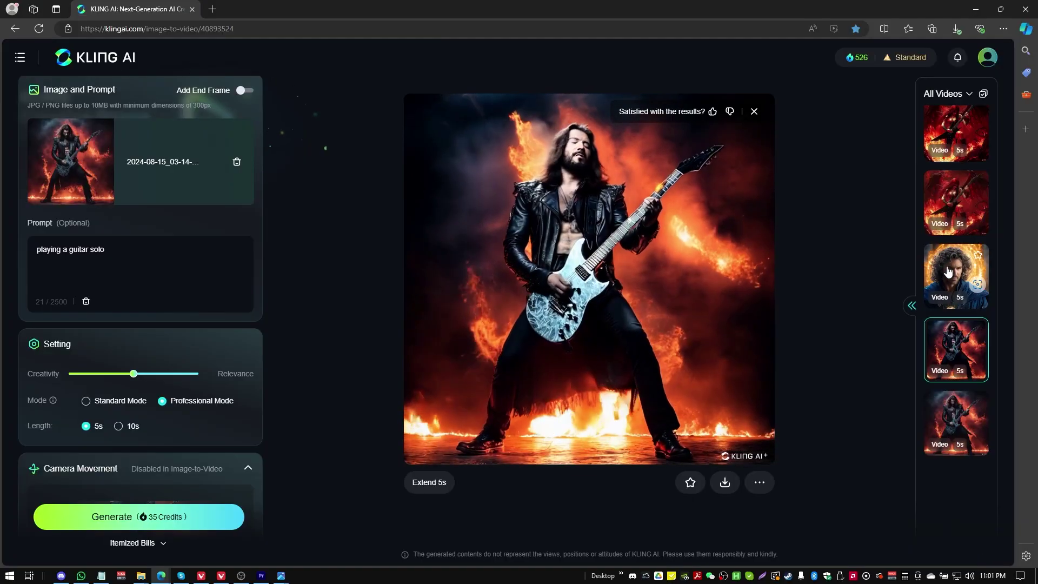
left_click(948, 272)
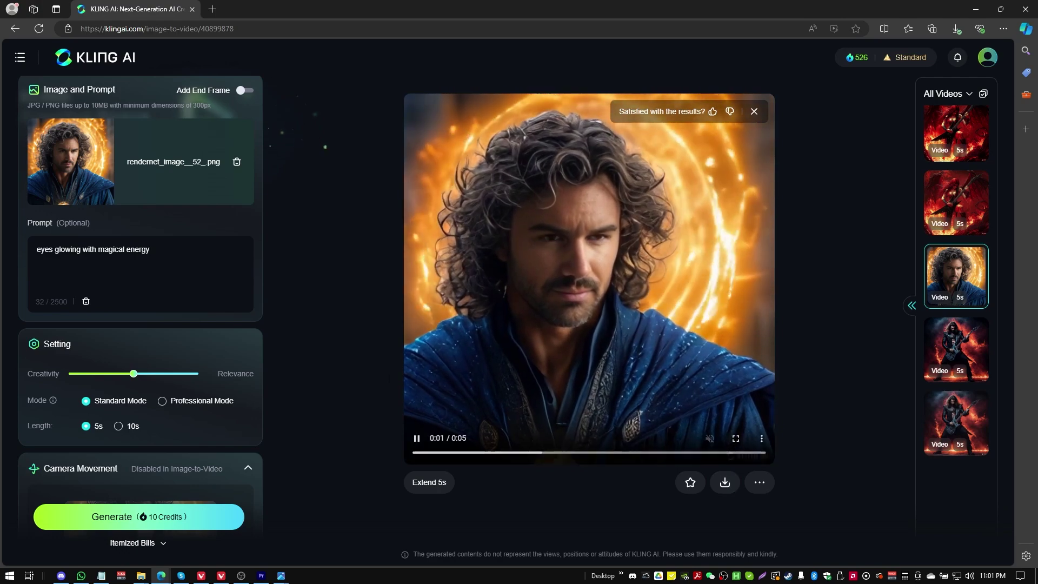
Watch the 'eyes glowing with magical energy' clip full screen, then open the winged guitarist's clip.
left_click(736, 438)
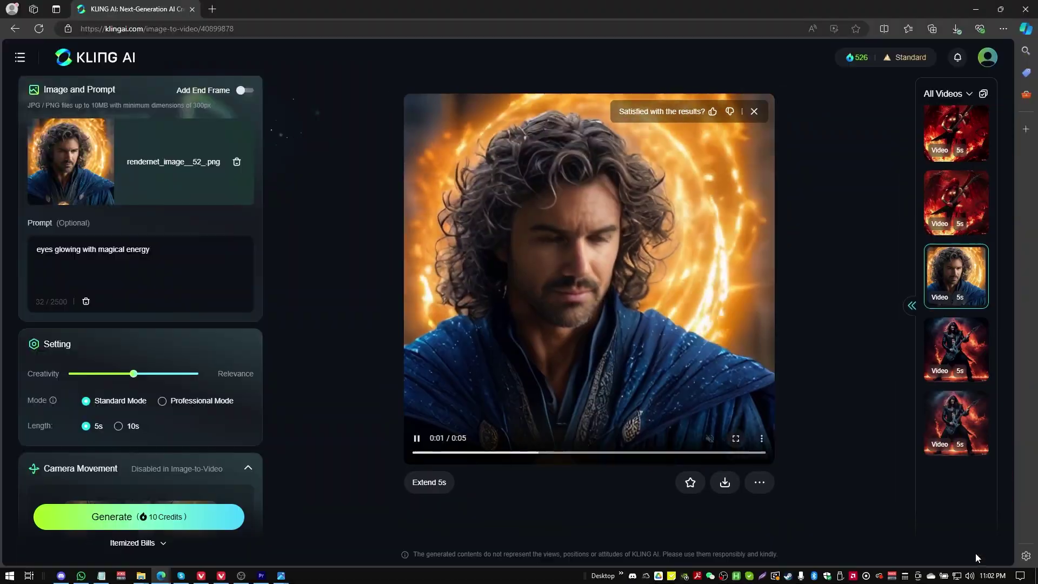
left_click(939, 202)
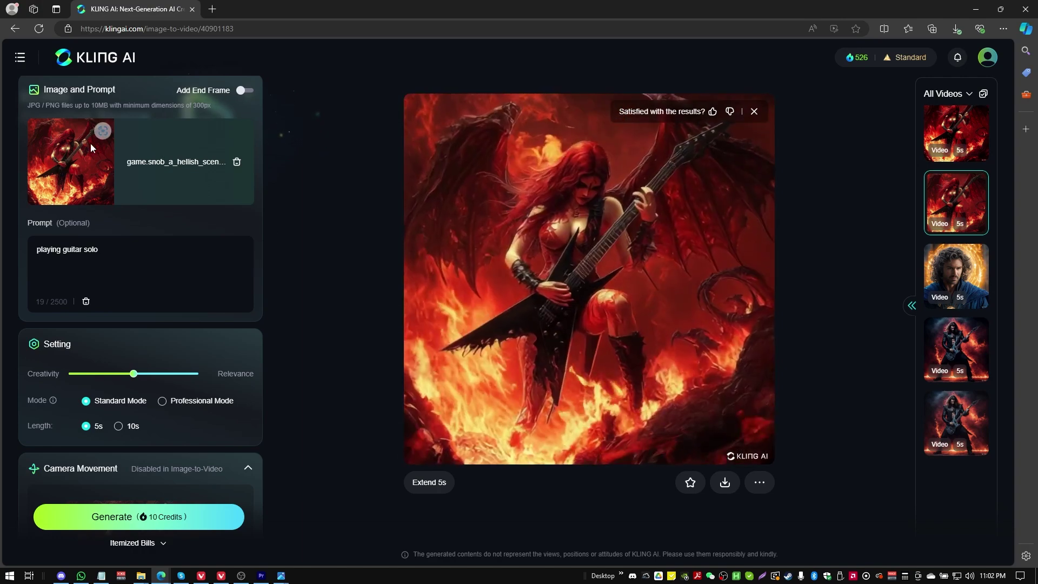
left_click(103, 133)
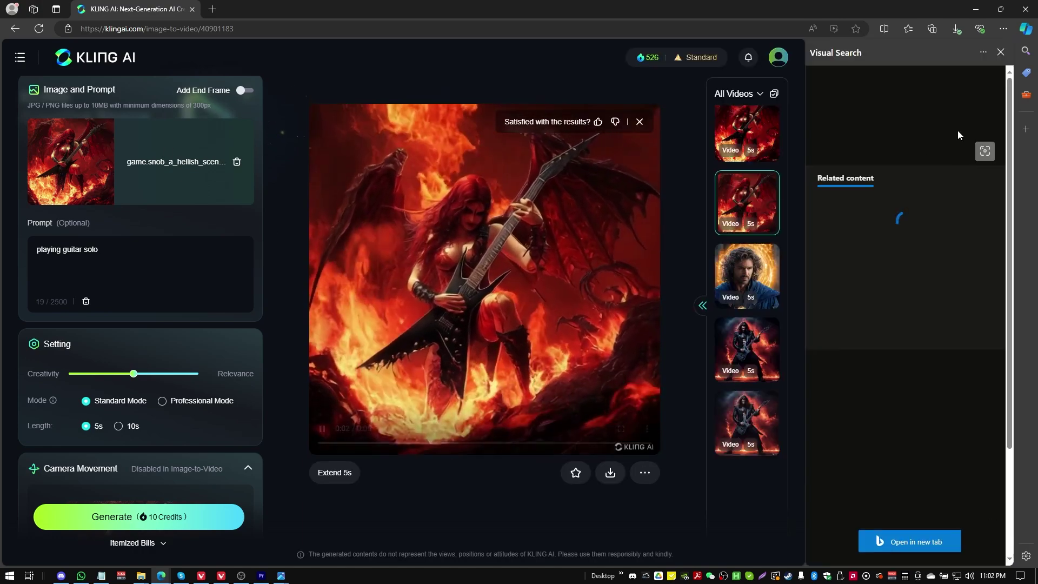
left_click(1001, 53)
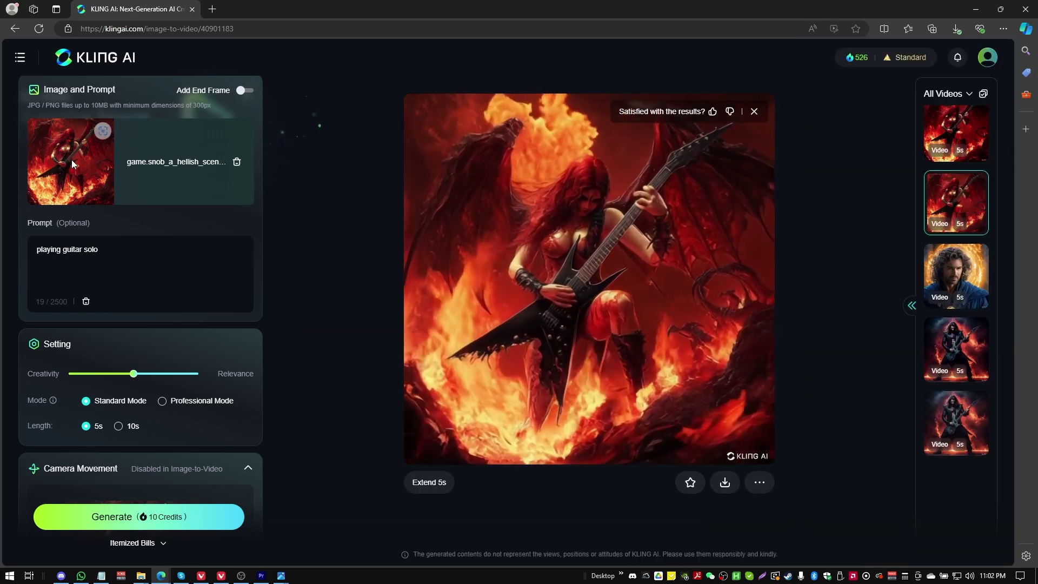
left_click(735, 436)
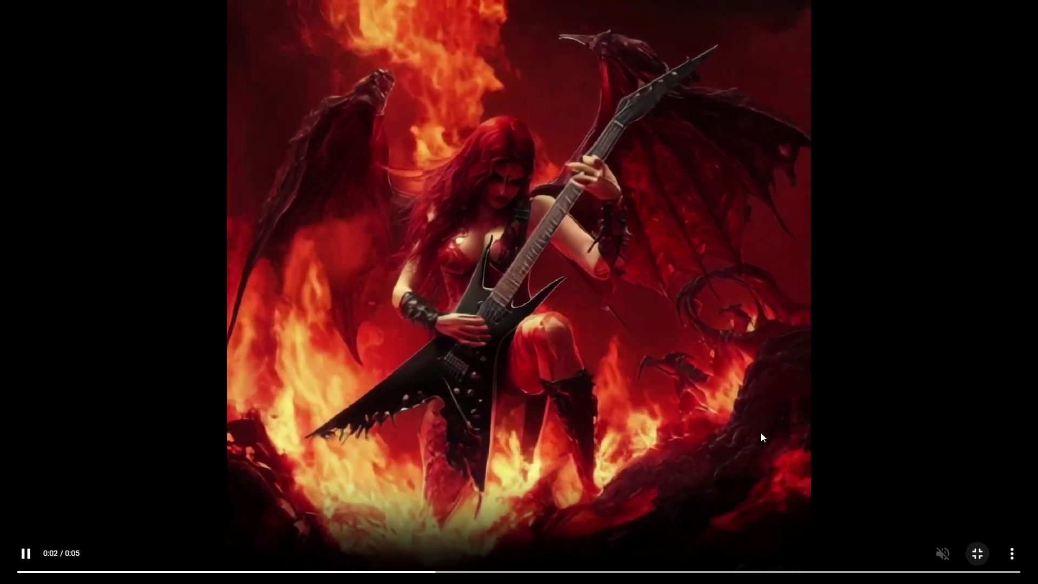
key("Escape")
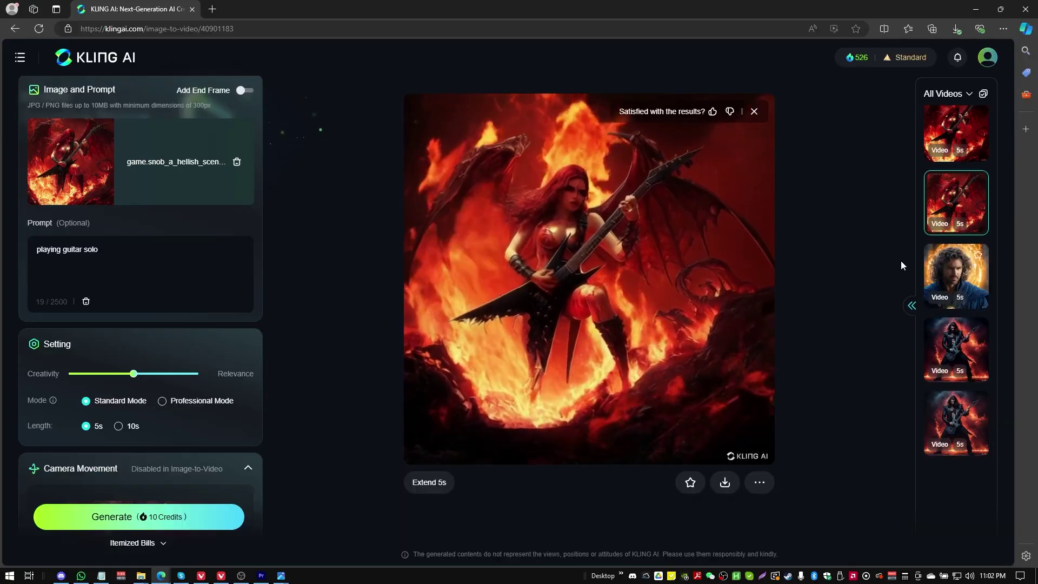
Watch the winged guitarist's Professional Mode clip full screen, then open the 'werewolf snarling' clip.
left_click(956, 134)
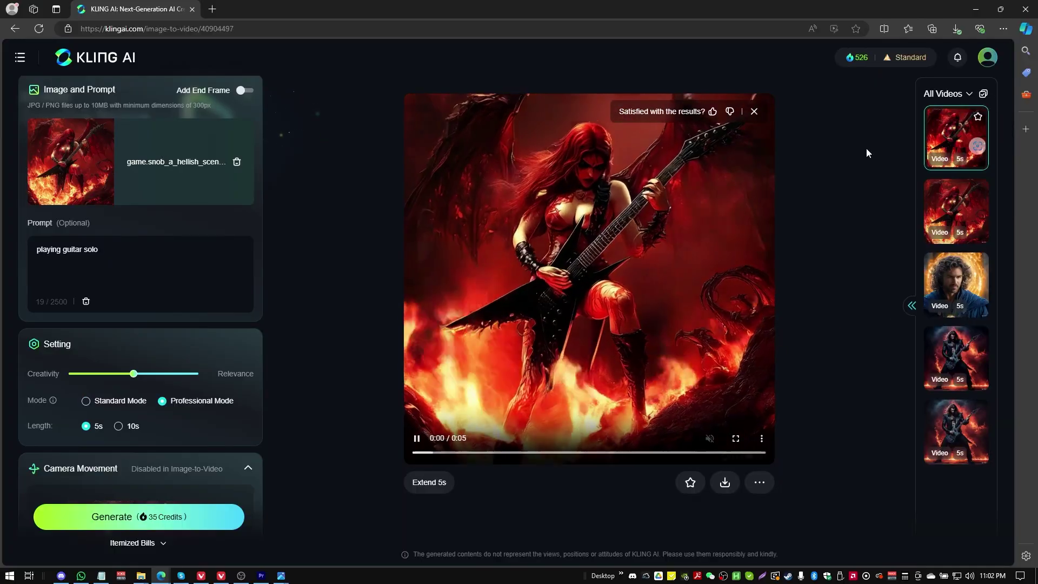
mouse_move(732, 461)
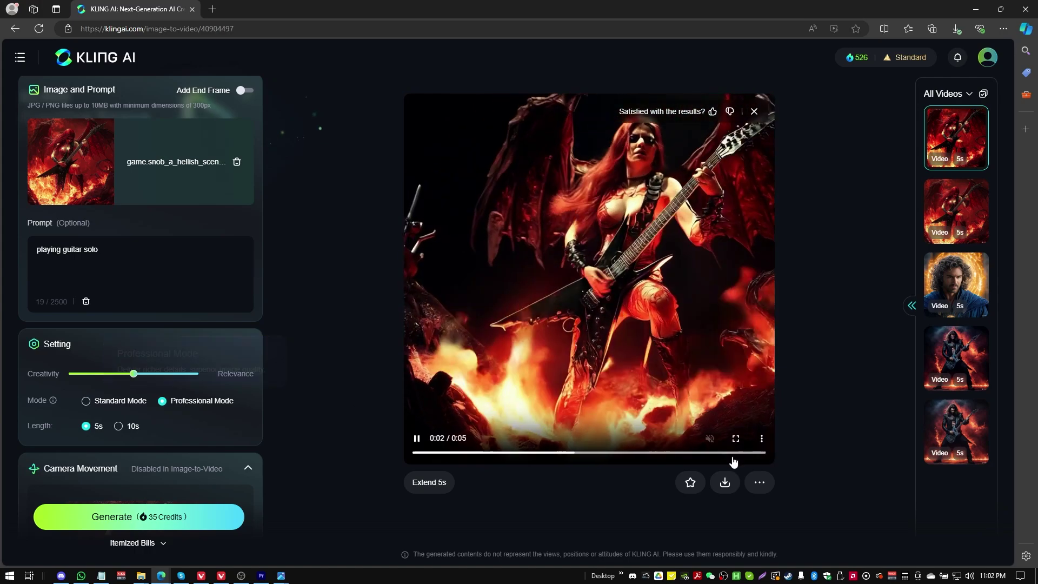
left_click(736, 439)
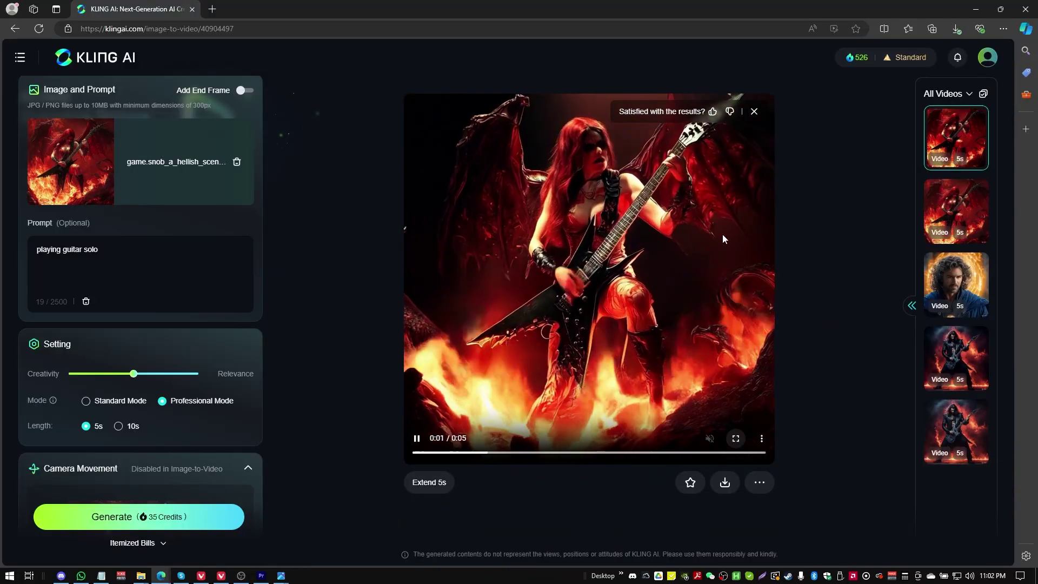
scroll(956, 254, "up", 3)
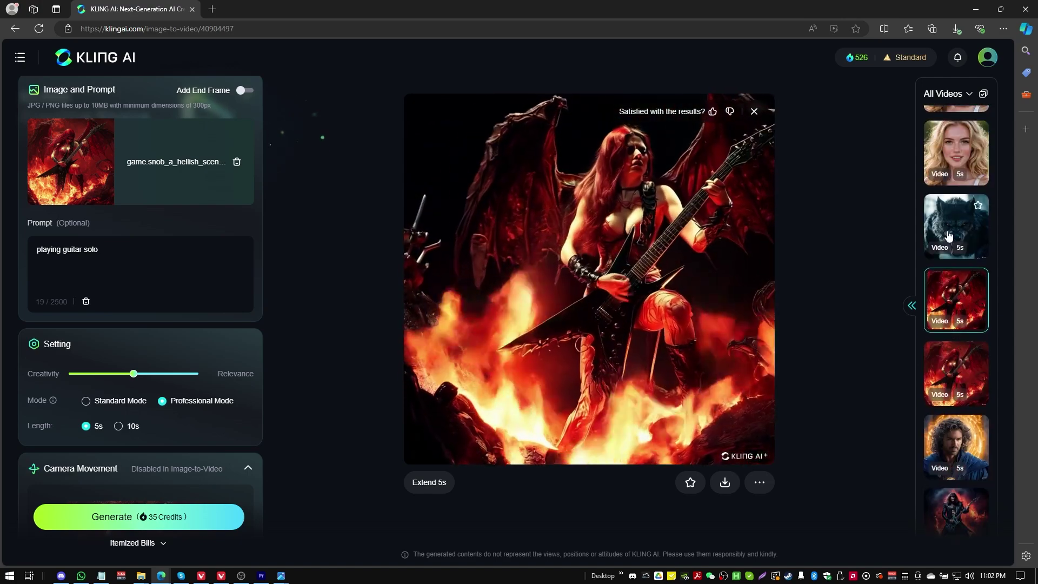
left_click(948, 235)
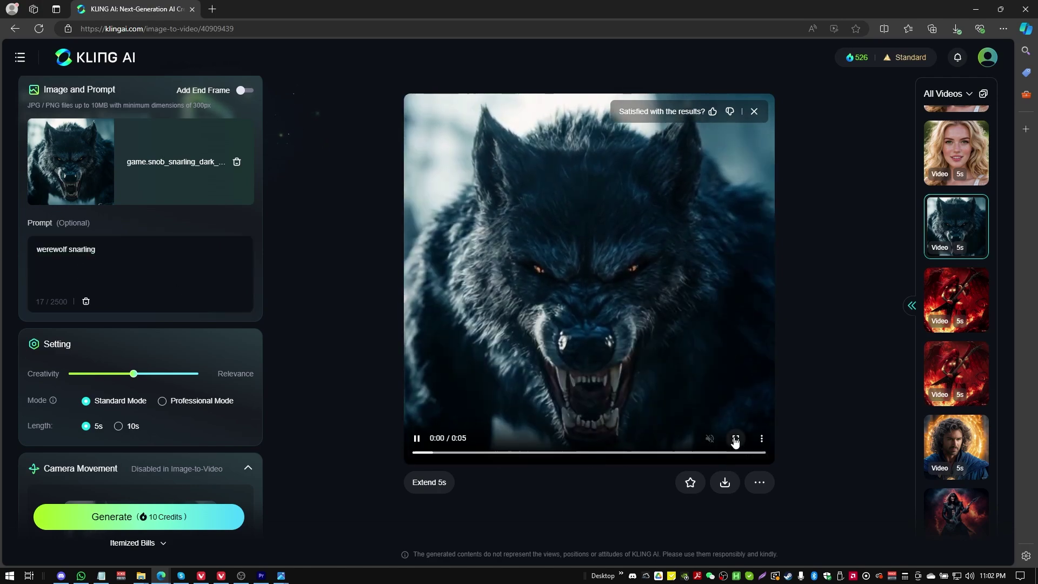
Watch the werewolf clip full screen, then bring up _Citrine2_.png in Windows Photos.
left_click(736, 438)
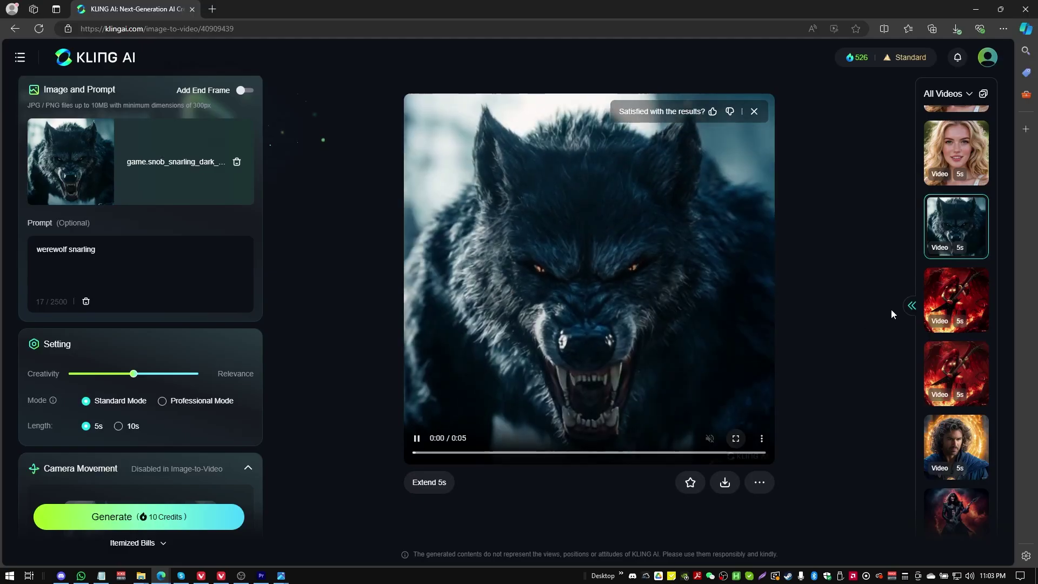
scroll(955, 340, "up", 2)
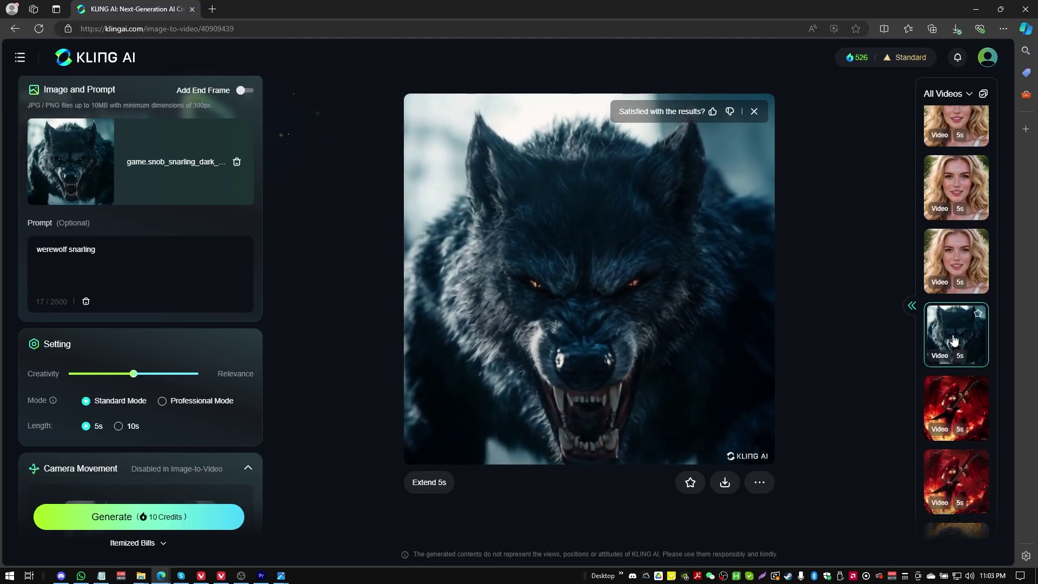
left_click(281, 576)
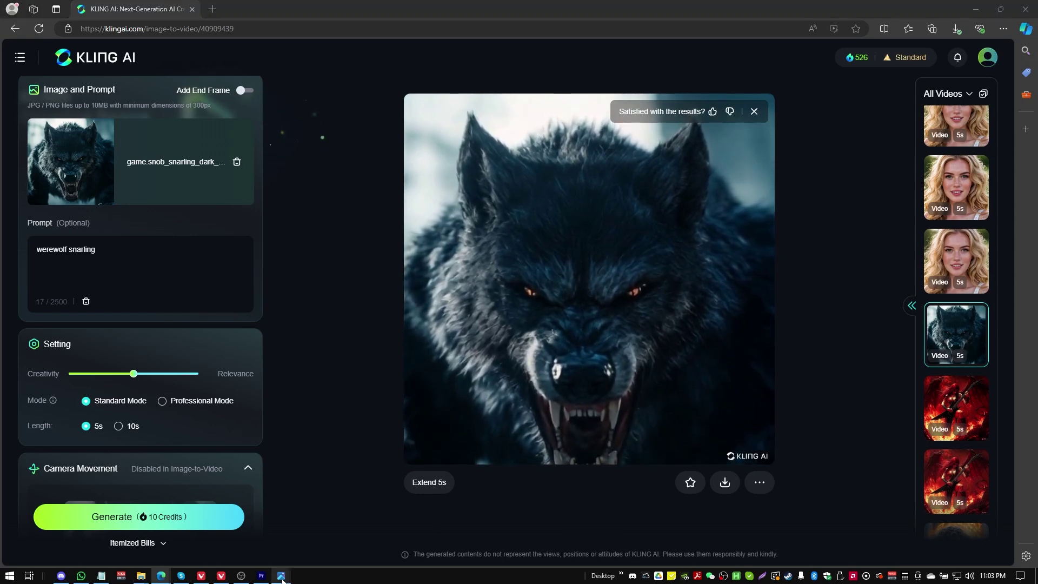
left_click(228, 515)
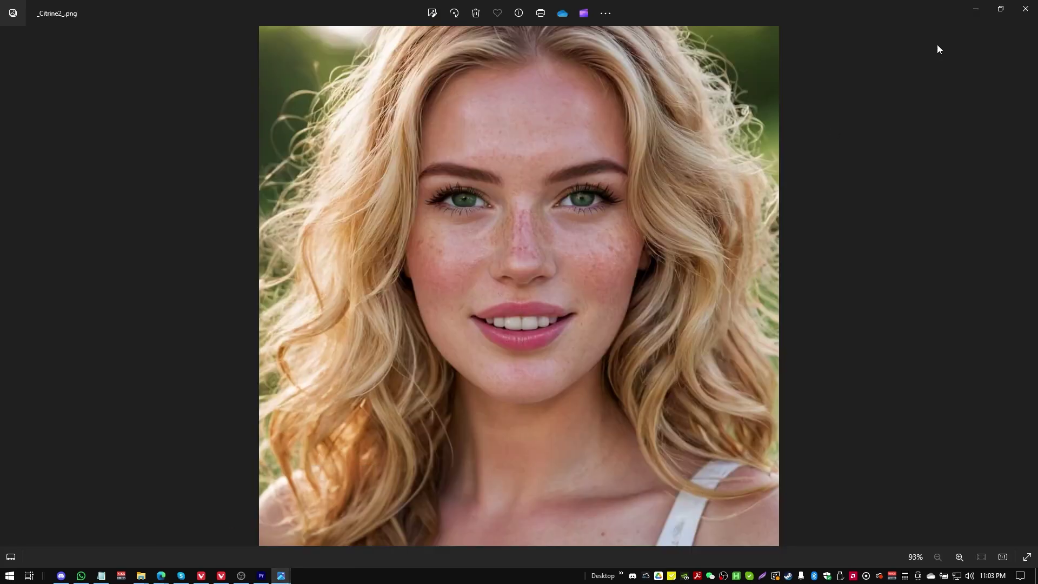
Close the source photo and watch the blonde woman's Standard Mode winking clip full screen.
left_click(975, 9)
left_click(956, 187)
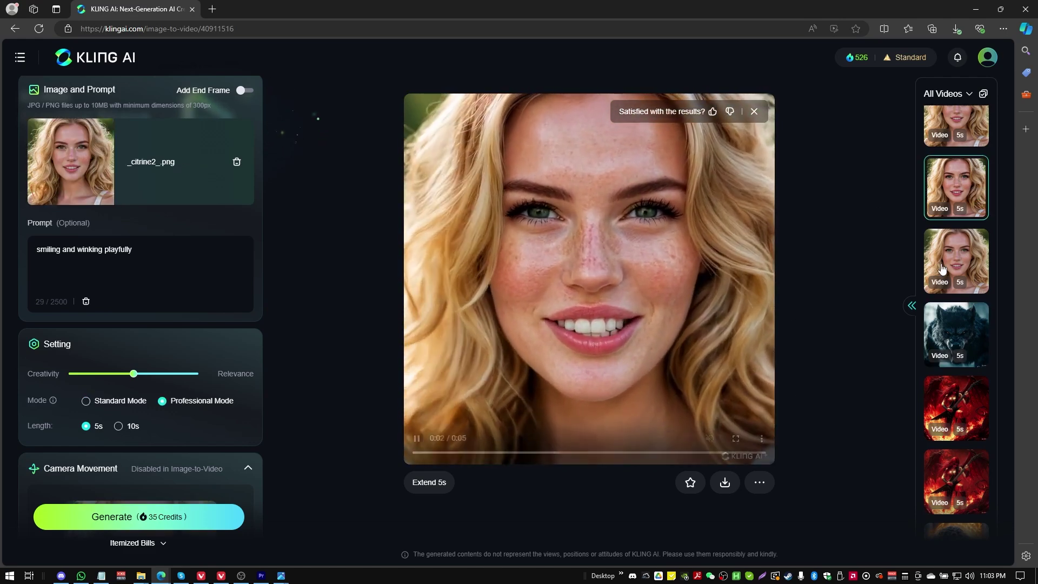
scroll(962, 312, "up", 1)
left_click(962, 312)
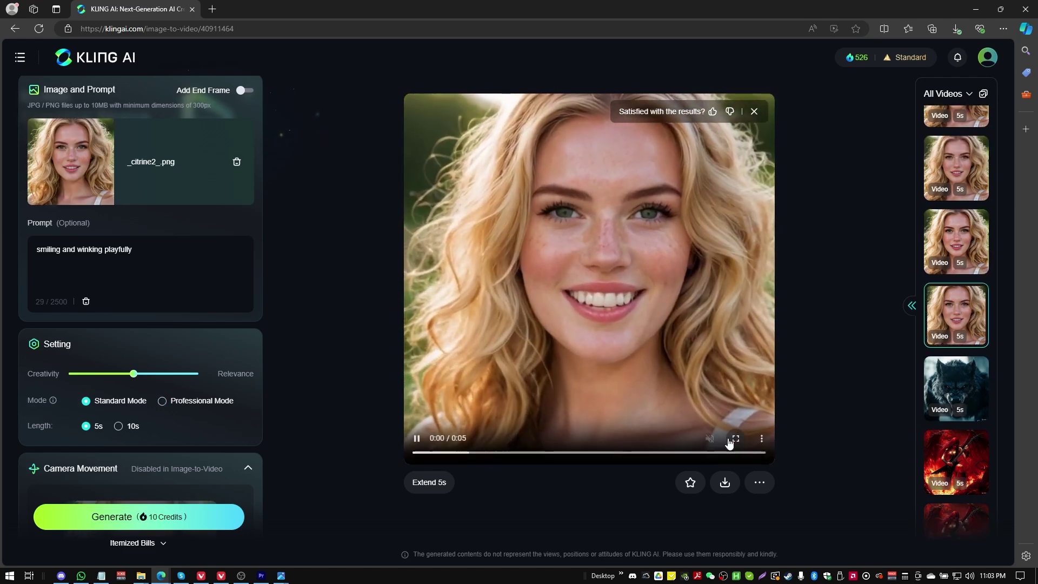
left_click(736, 439)
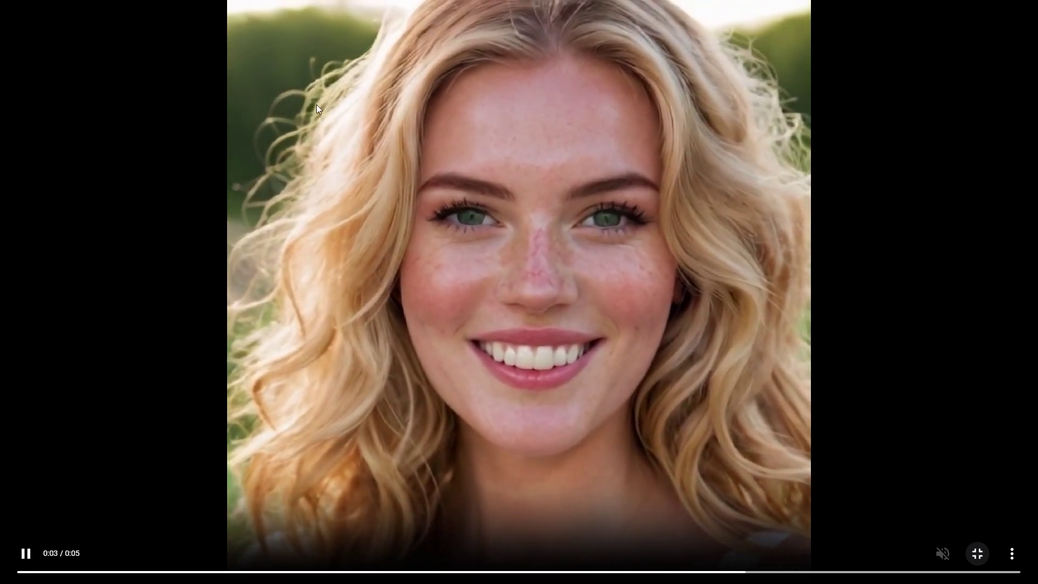
key("Escape")
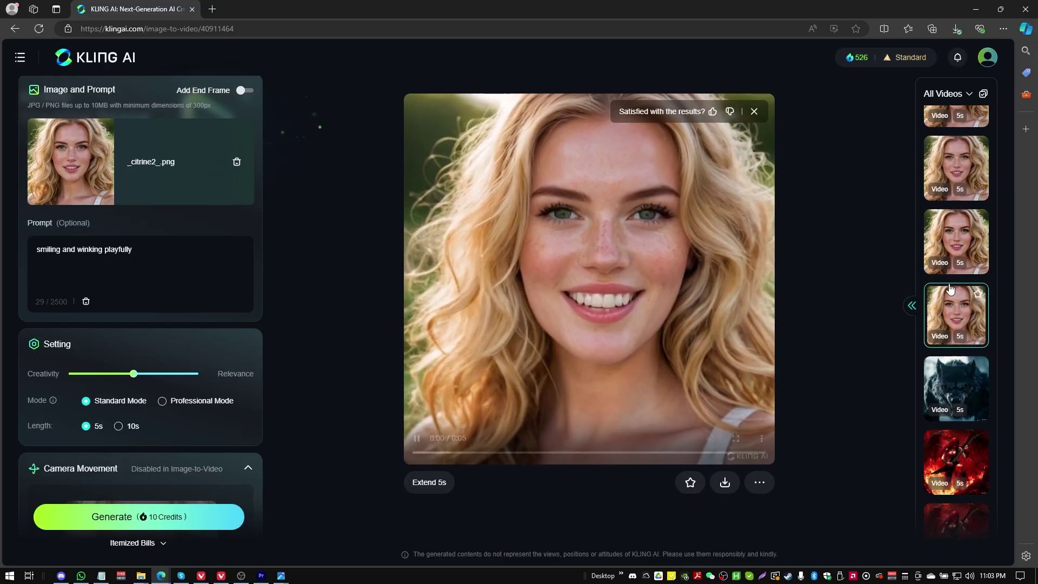
Open other versions of the blonde portrait's winking clip from the video list.
left_click(955, 205)
left_click(691, 483)
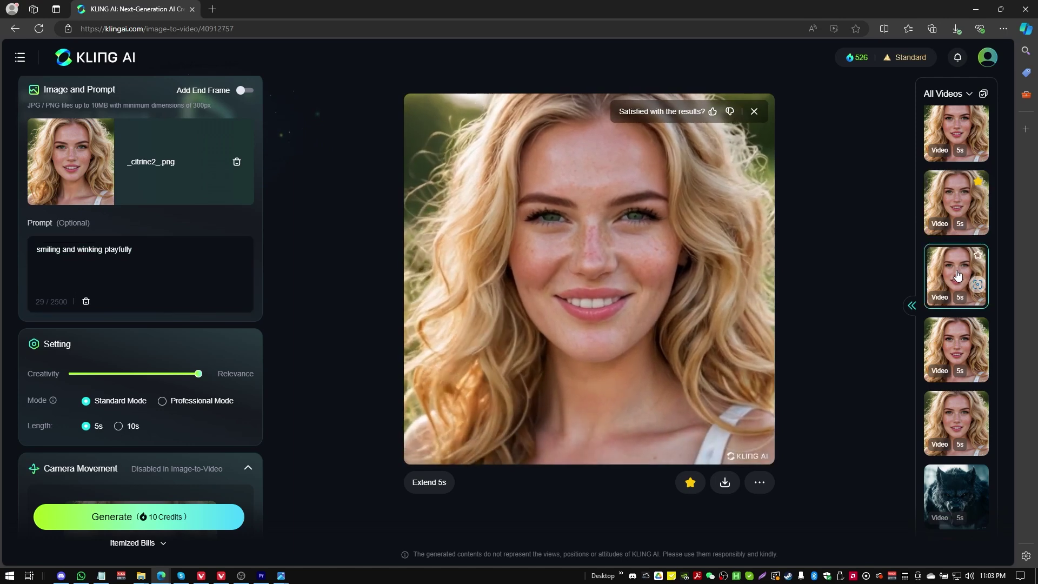
left_click(958, 276)
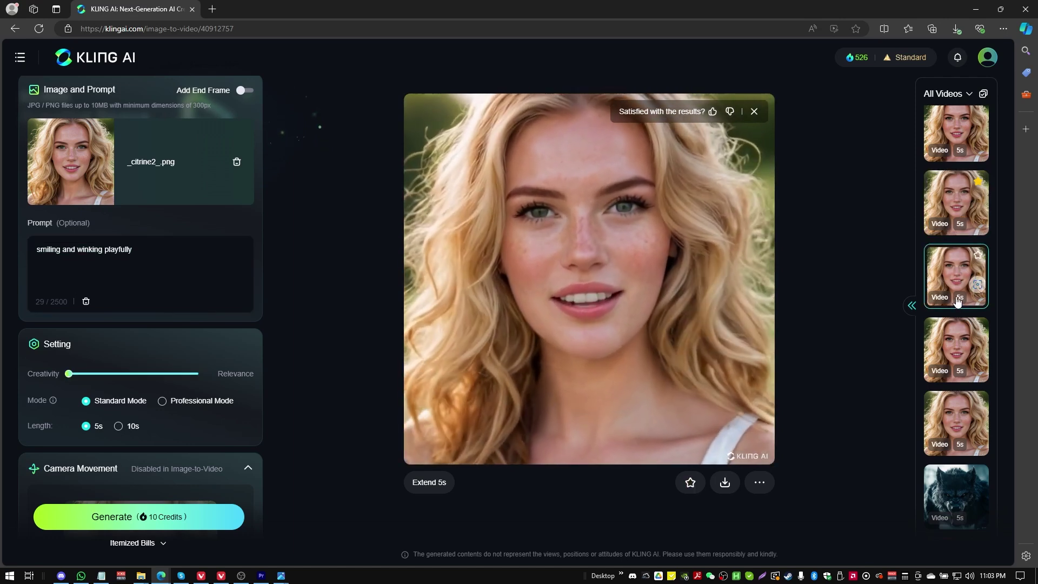
Compare the portrait's Professional Mode, third and favourited clips, selecting the 'smiling and winking playfully' prompt.
left_click(962, 342)
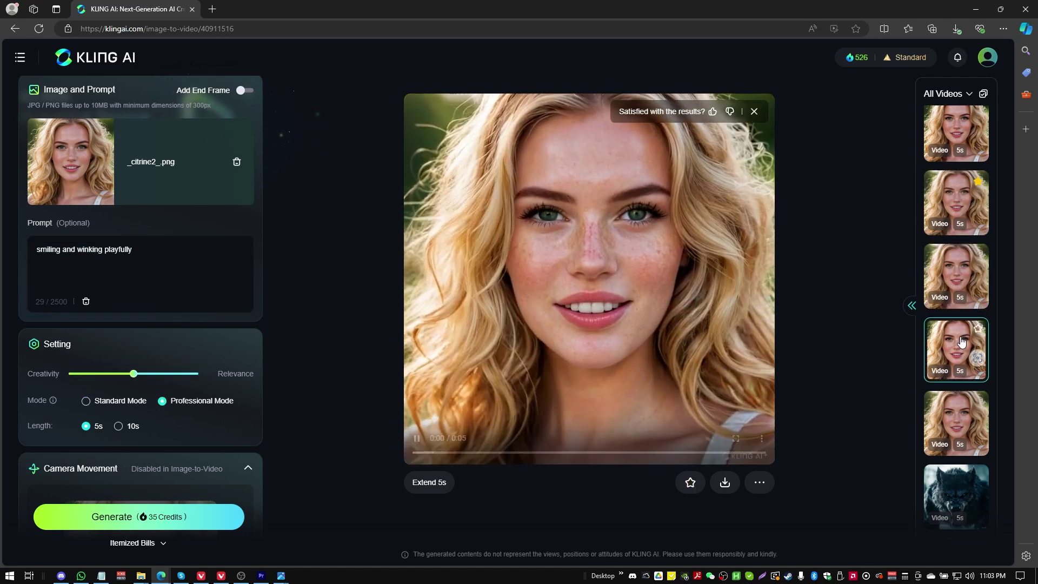
left_click(963, 287)
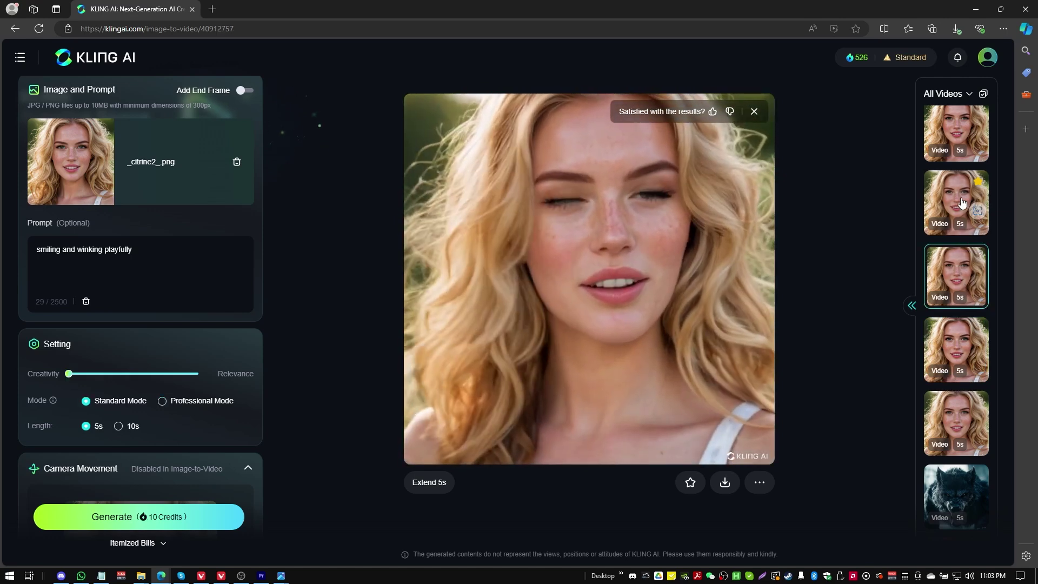
left_click(962, 203)
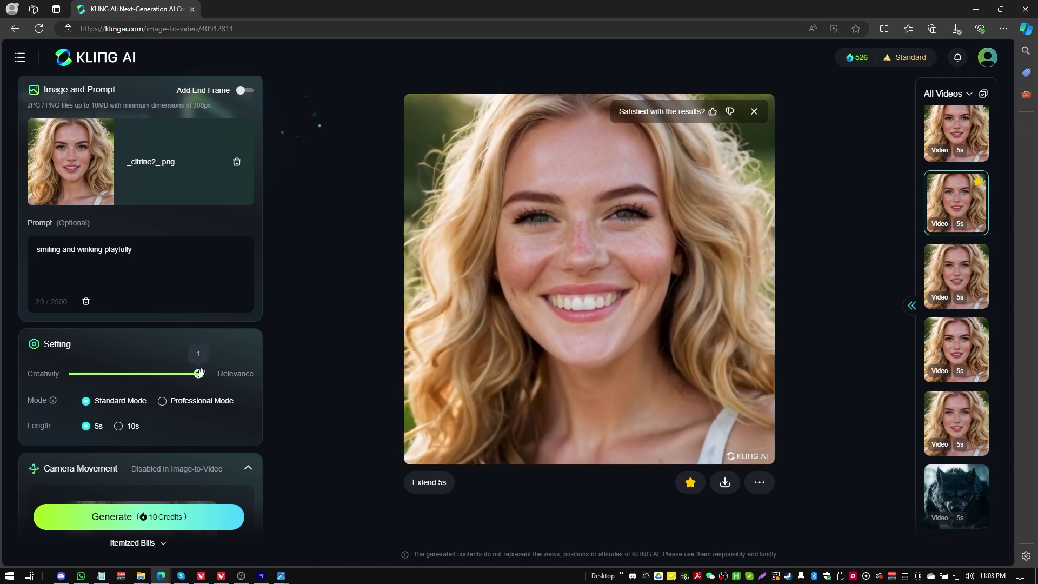
mouse_move(196, 381)
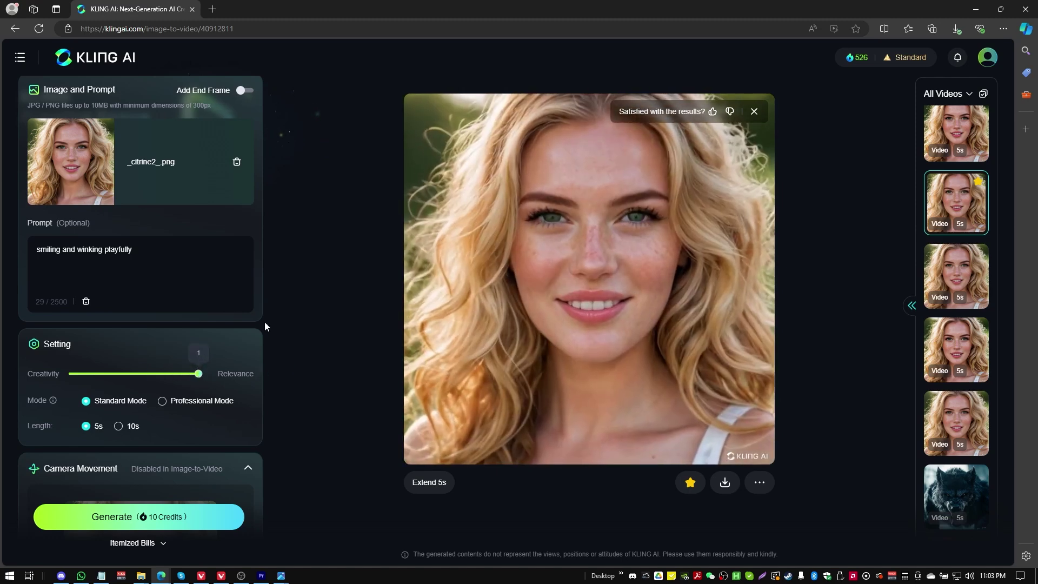
triple_click(109, 249)
left_click_drag(109, 250, 78, 242)
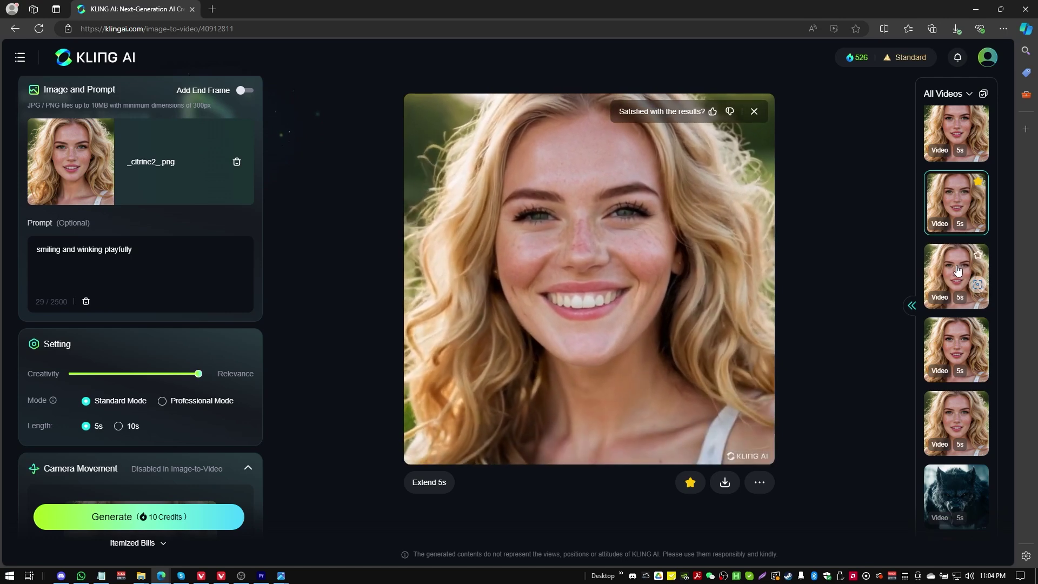
Reopen the third clip, set Creativity to 0, watch it full screen, then open the newest clip.
left_click(953, 267)
left_click(69, 373)
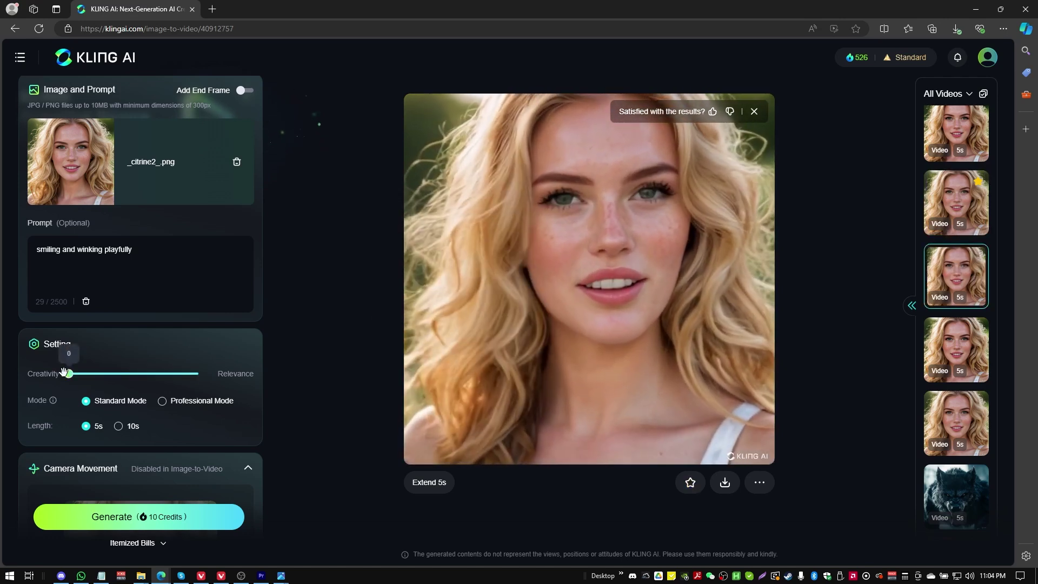
mouse_move(712, 340)
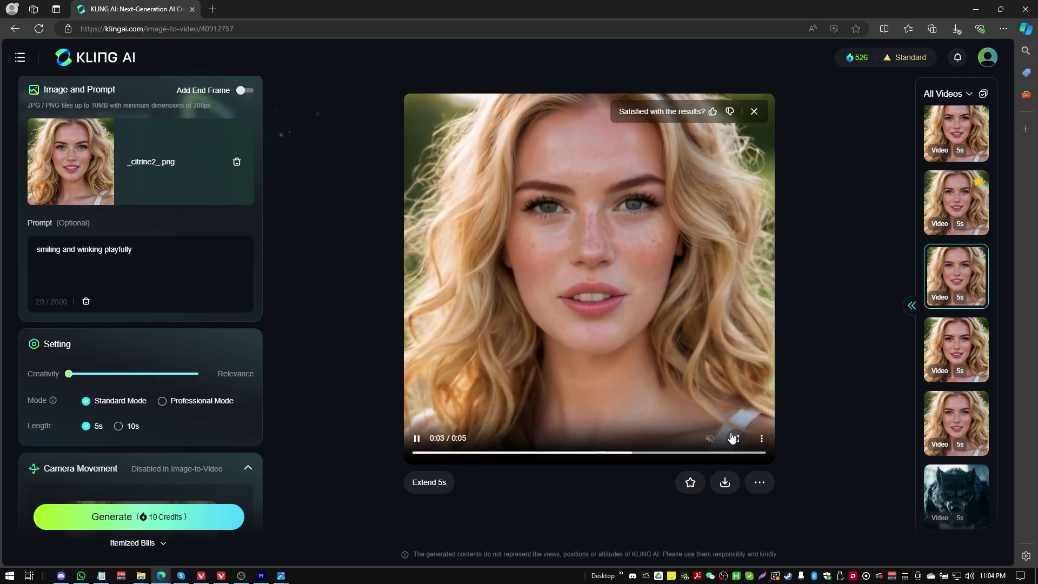
left_click(736, 438)
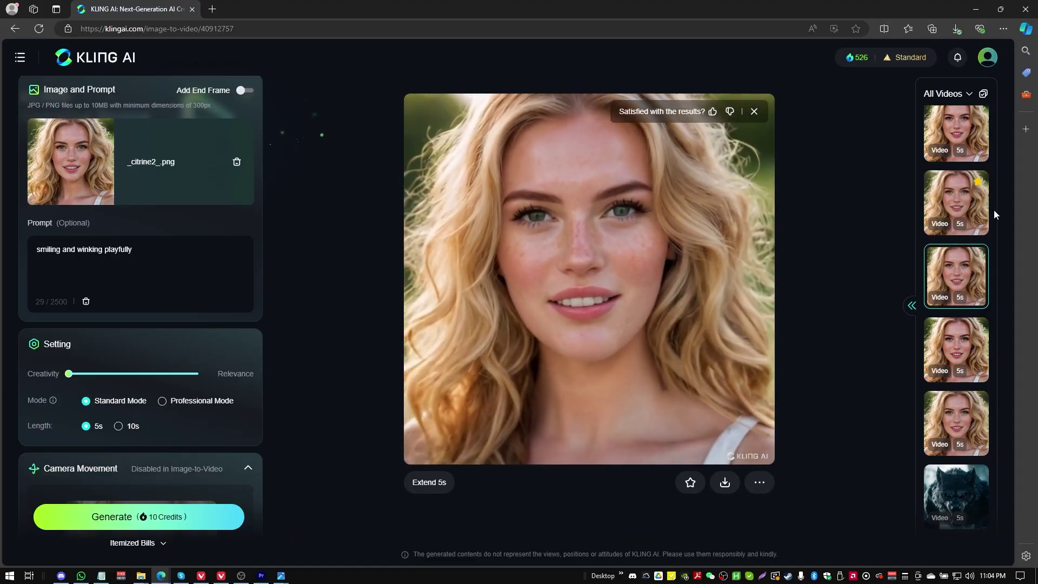
scroll(978, 234, "up", 1)
left_click(956, 138)
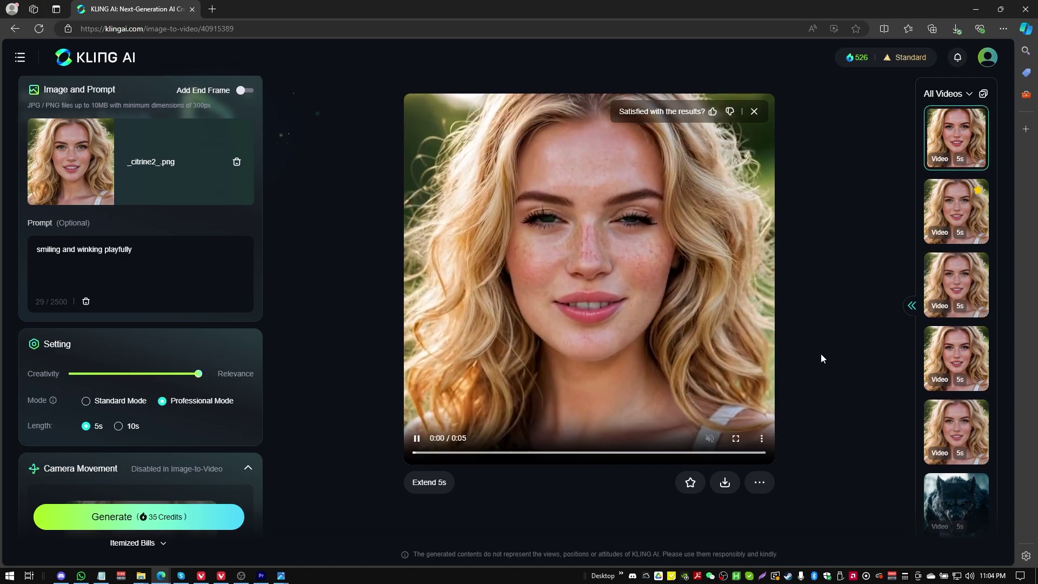
Play the newest Professional Mode winking clip, set fully toward relevance, full screen twice.
left_click(736, 439)
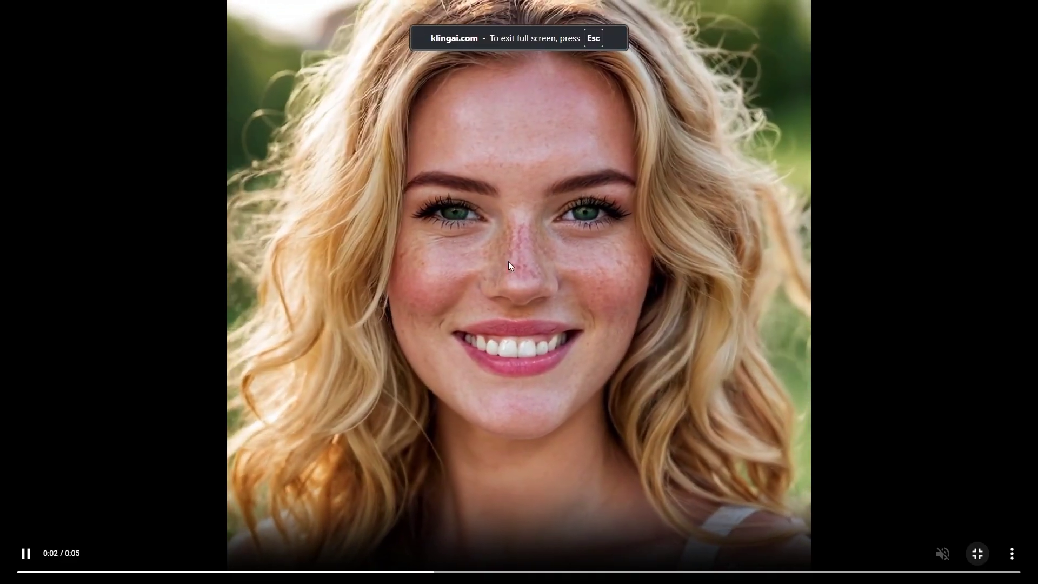
key("Escape")
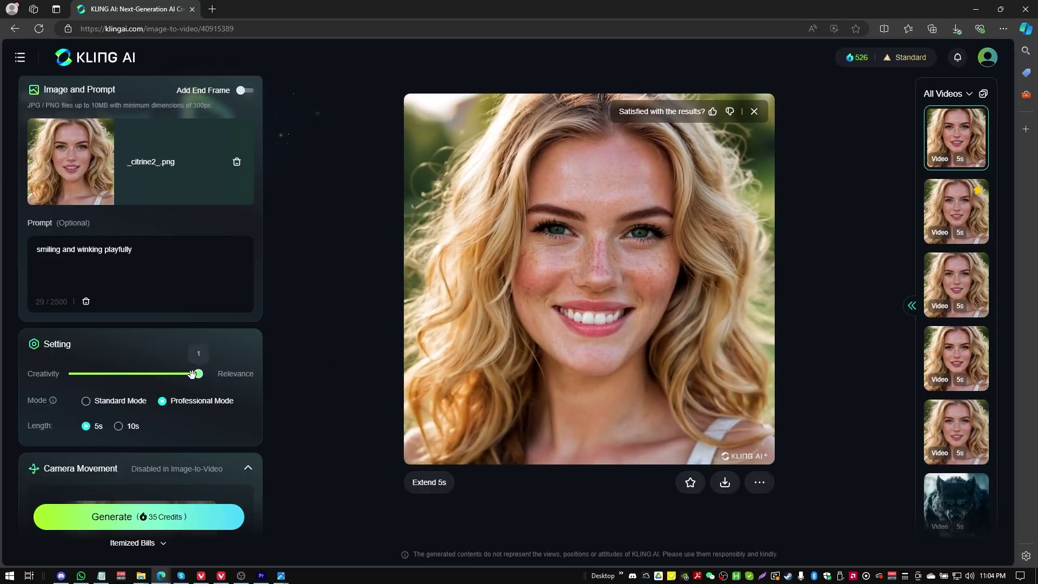
mouse_move(212, 373)
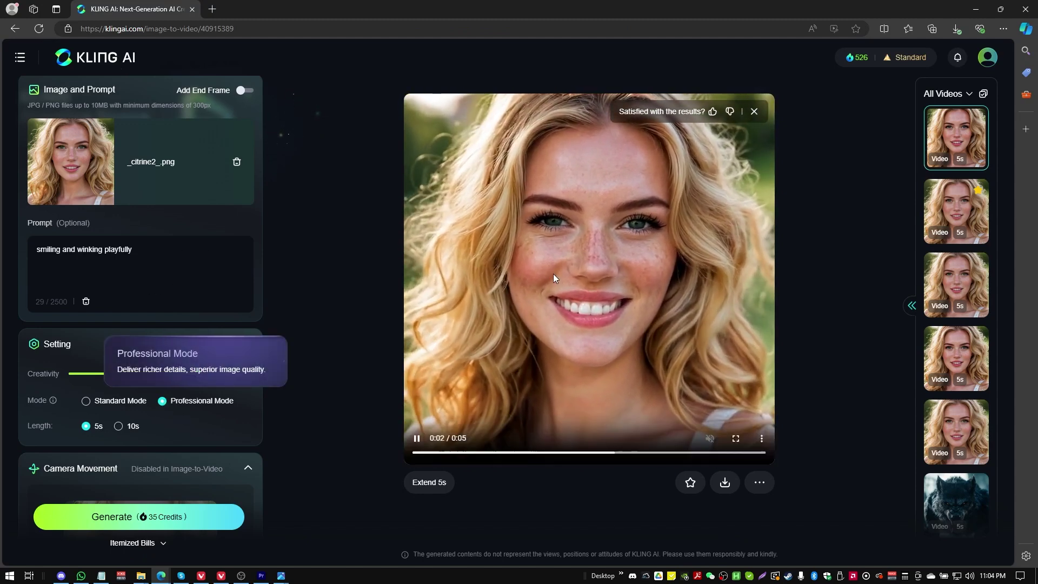
left_click(736, 438)
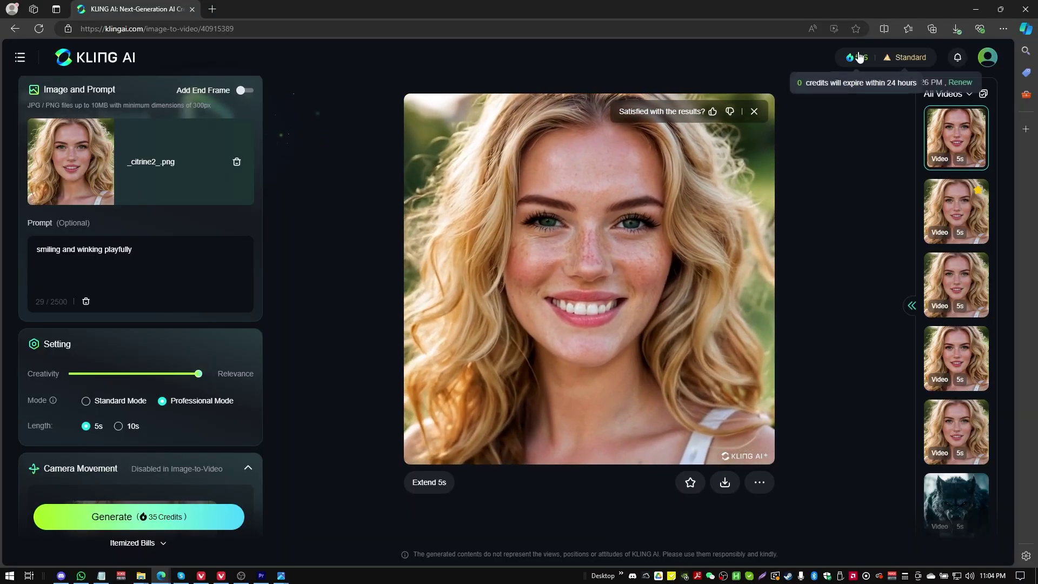
left_click(899, 60)
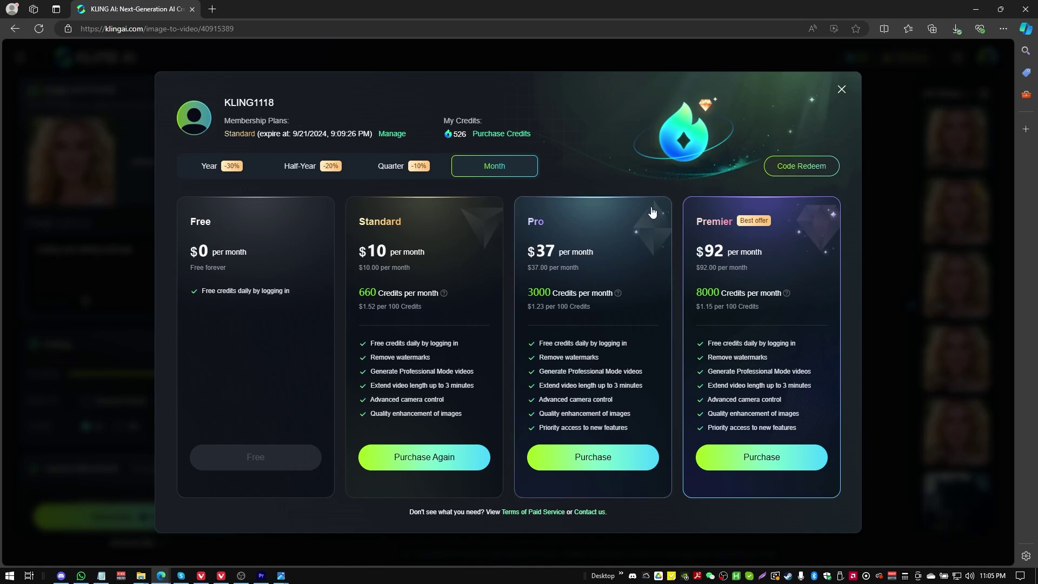
left_click(842, 91)
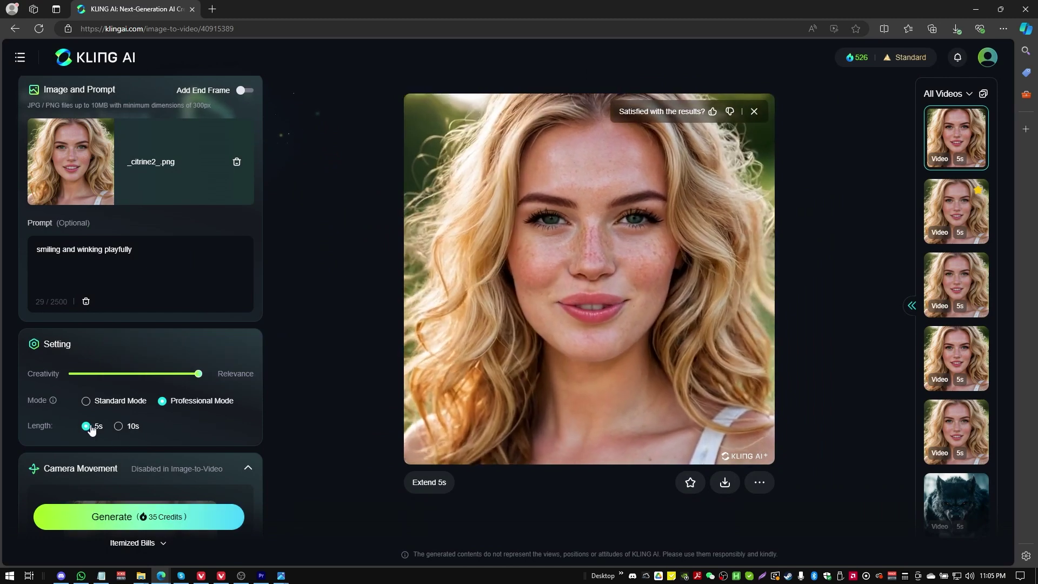
left_click(86, 400)
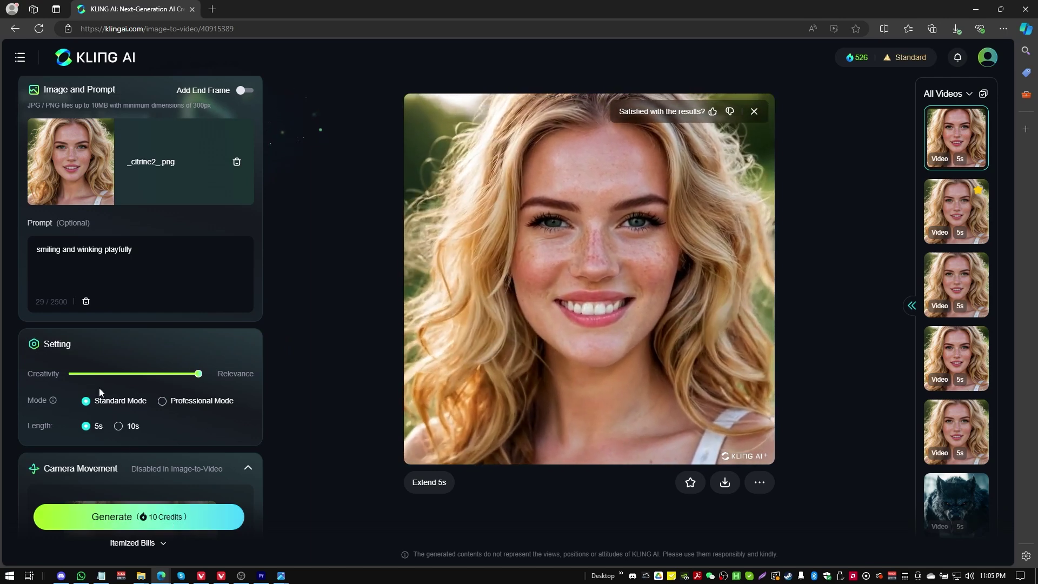
left_click(175, 402)
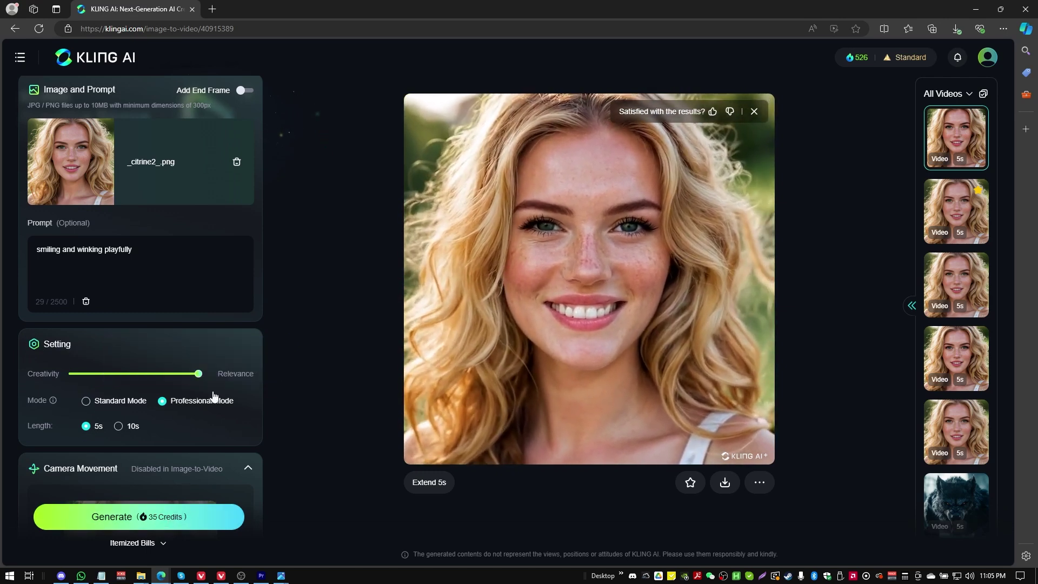
left_click(855, 58)
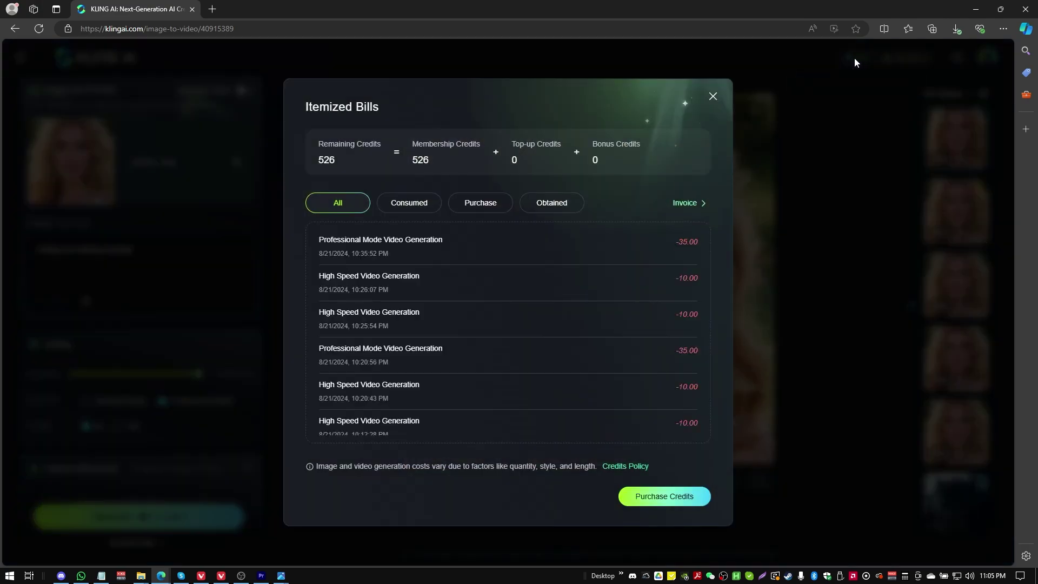
left_click(713, 97)
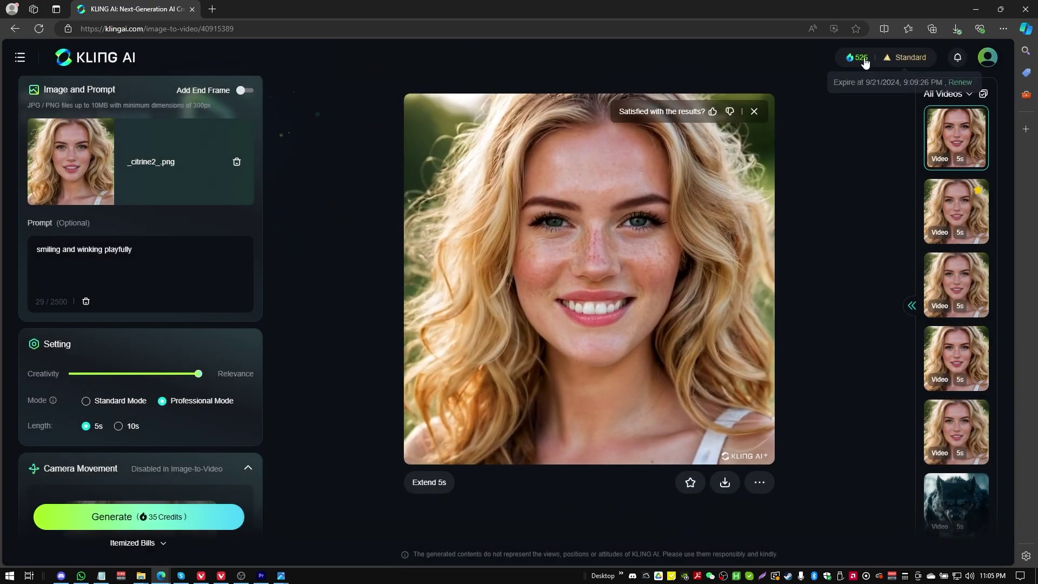
left_click(861, 58)
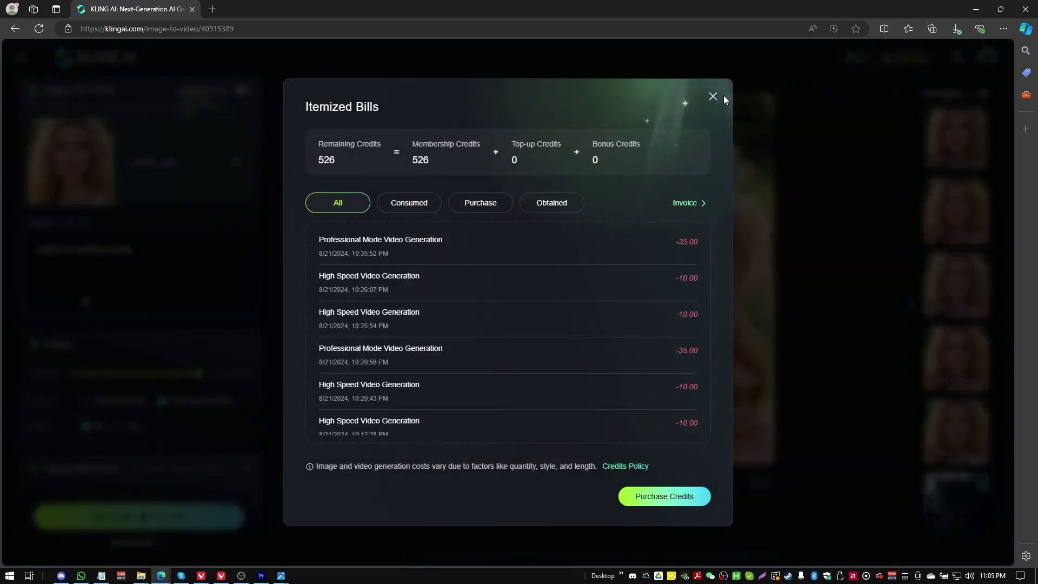
left_click(714, 97)
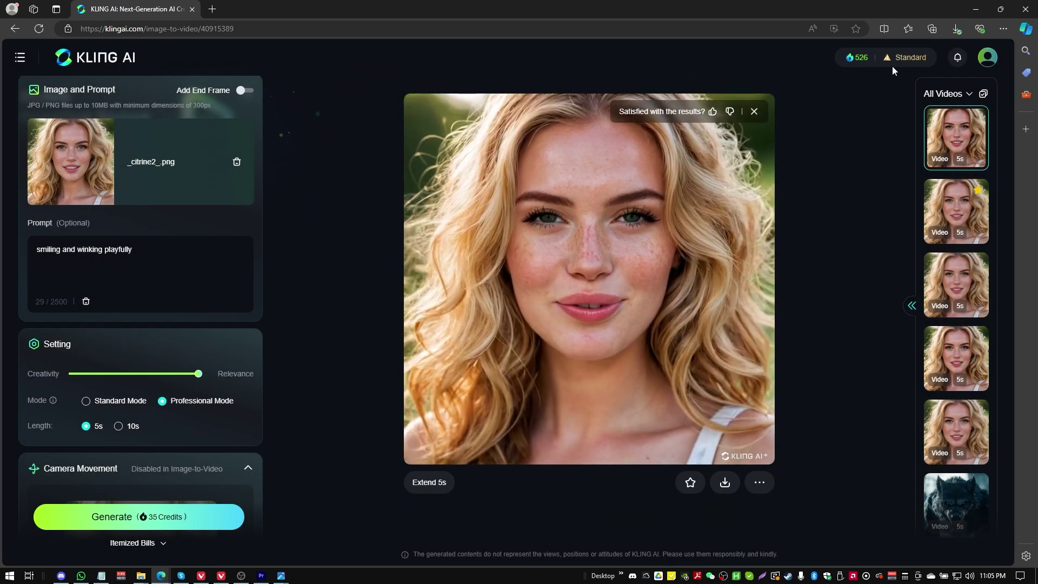
left_click(901, 59)
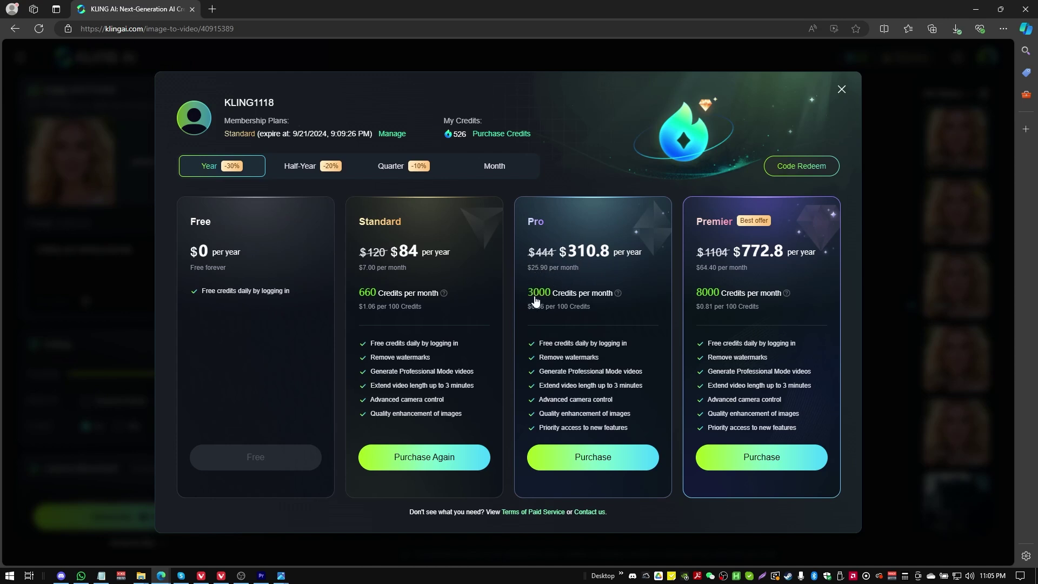
left_click(842, 91)
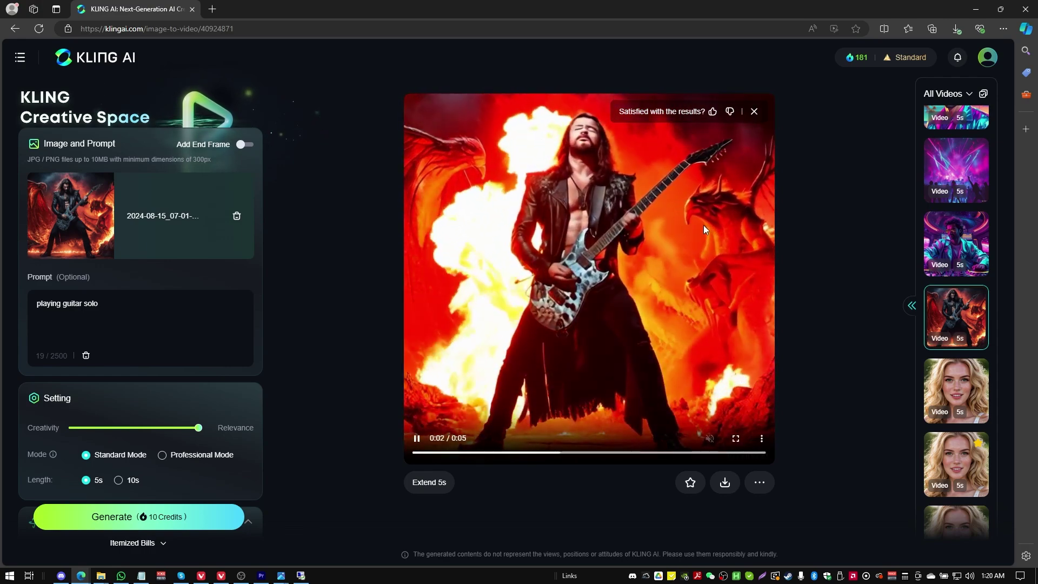
Skip past the DJ clip and play the 'people dancing at night club' clip full screen.
left_click(960, 243)
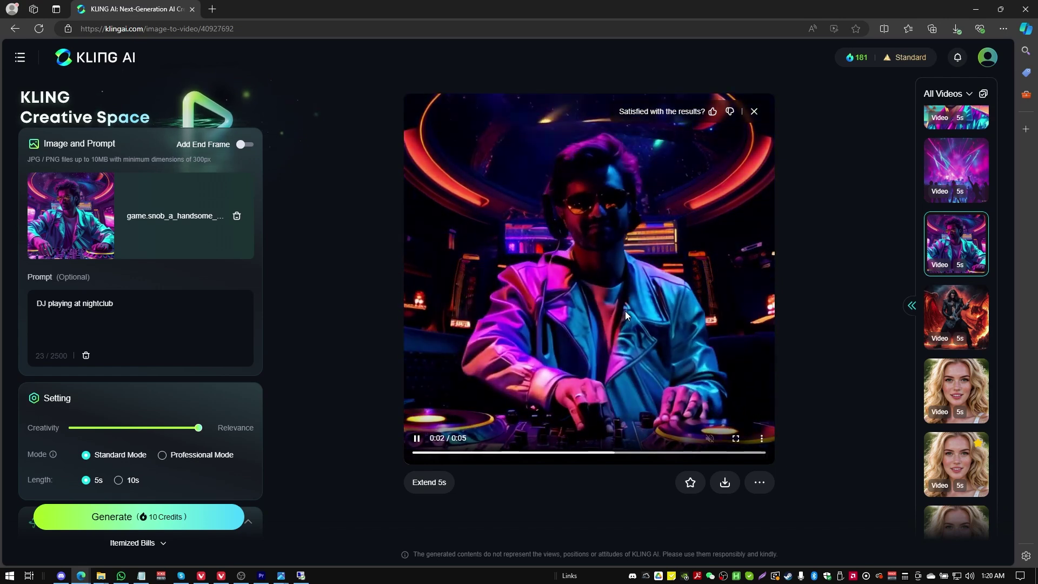
left_click(946, 161)
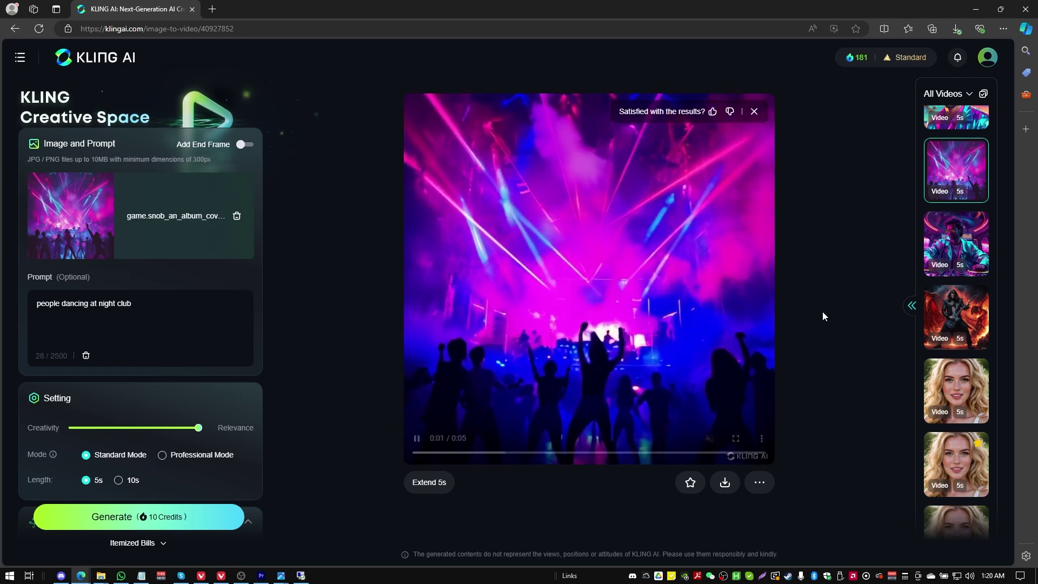
left_click(734, 440)
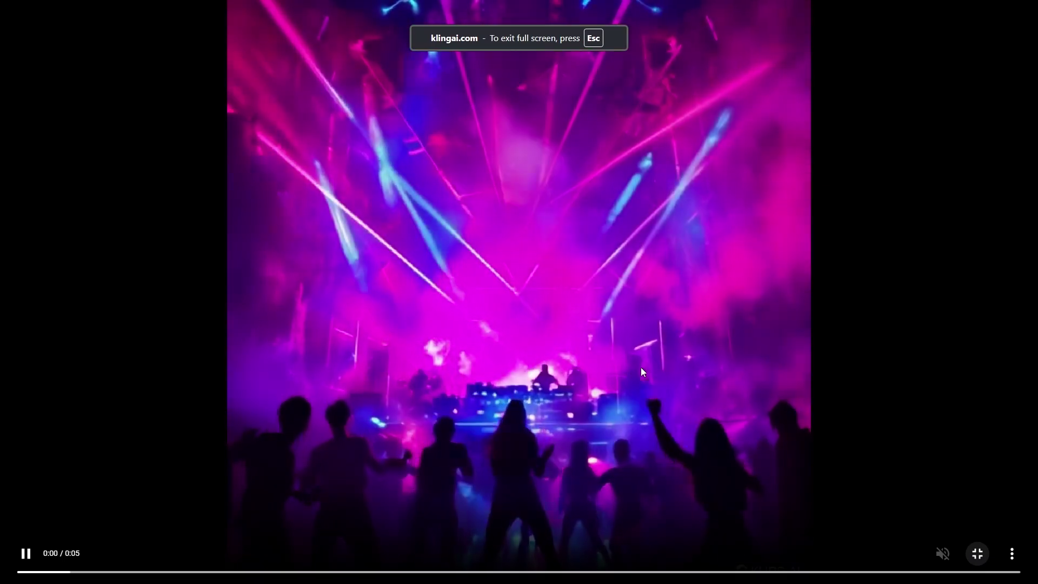
key("Escape")
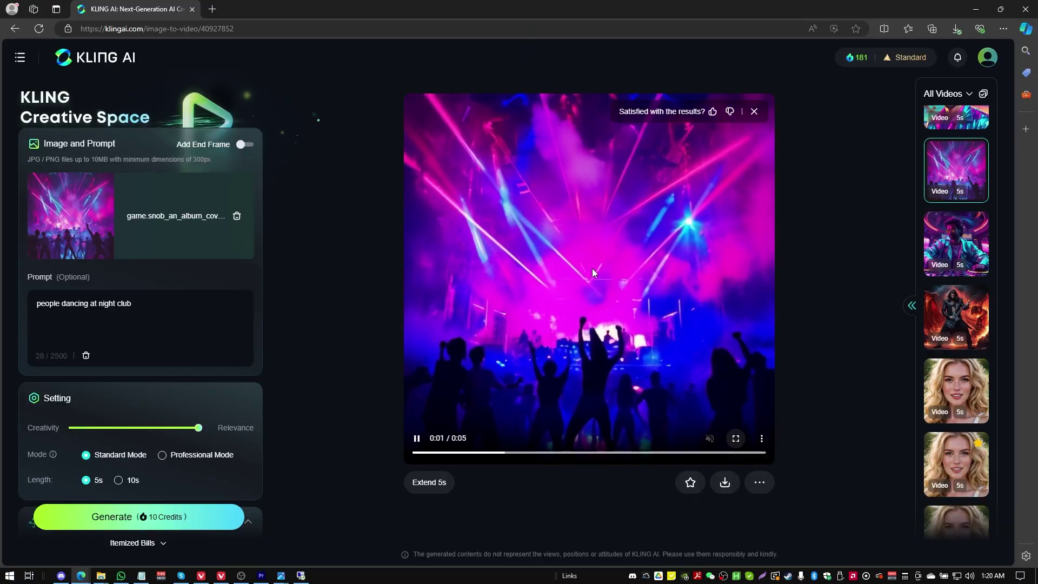
Replay the dancing clip from the start full screen, then load the singing sunglasses-man clip.
left_click(416, 451)
left_click(414, 454)
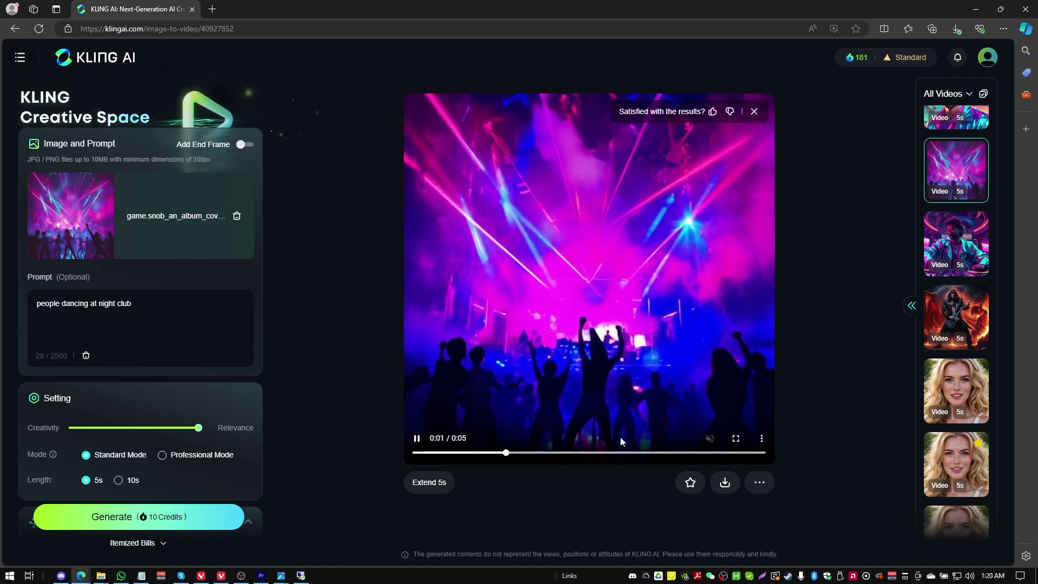
left_click(735, 439)
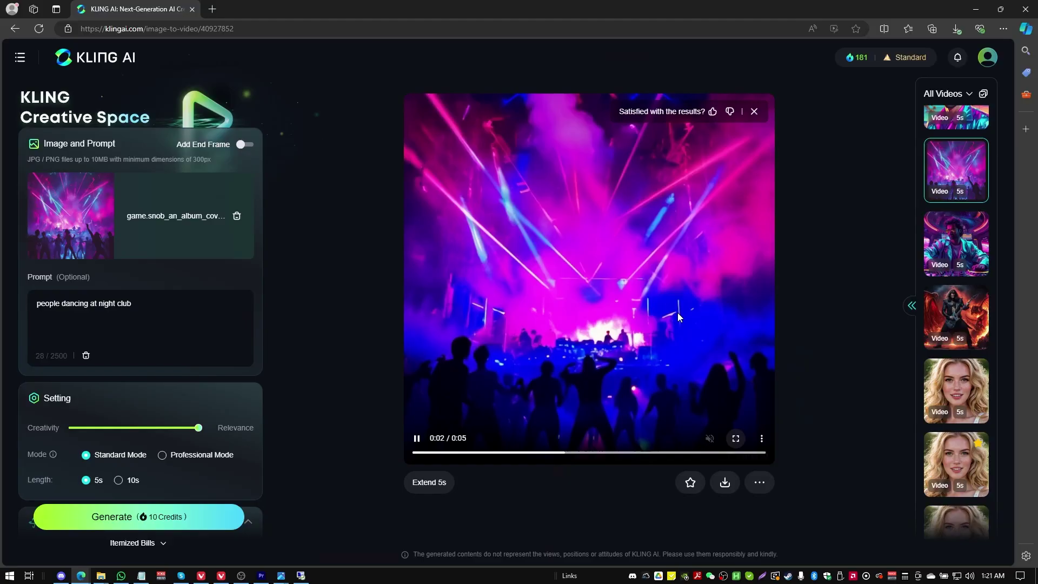
scroll(968, 216, "up", 2)
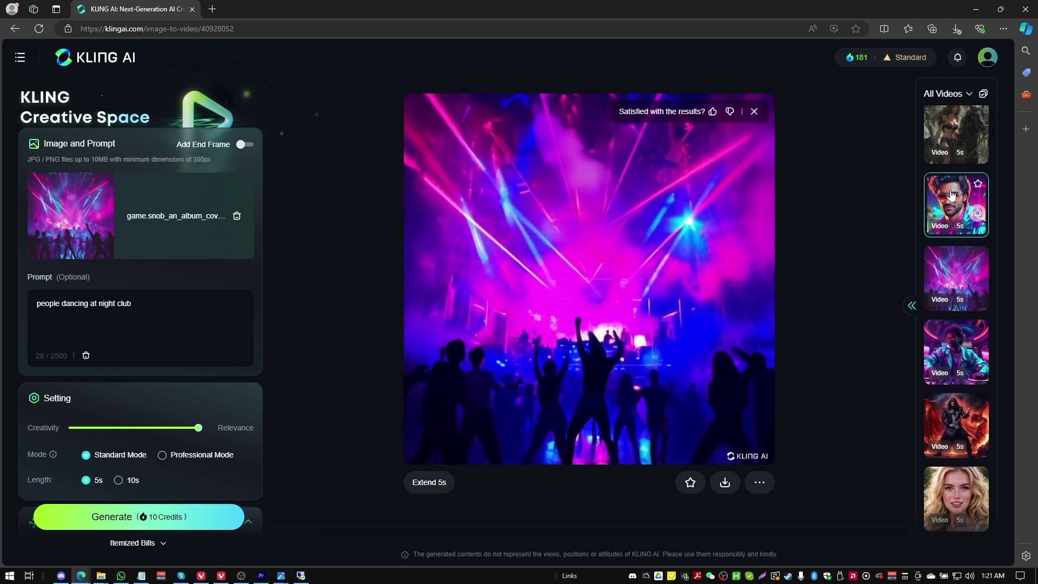
left_click(953, 188)
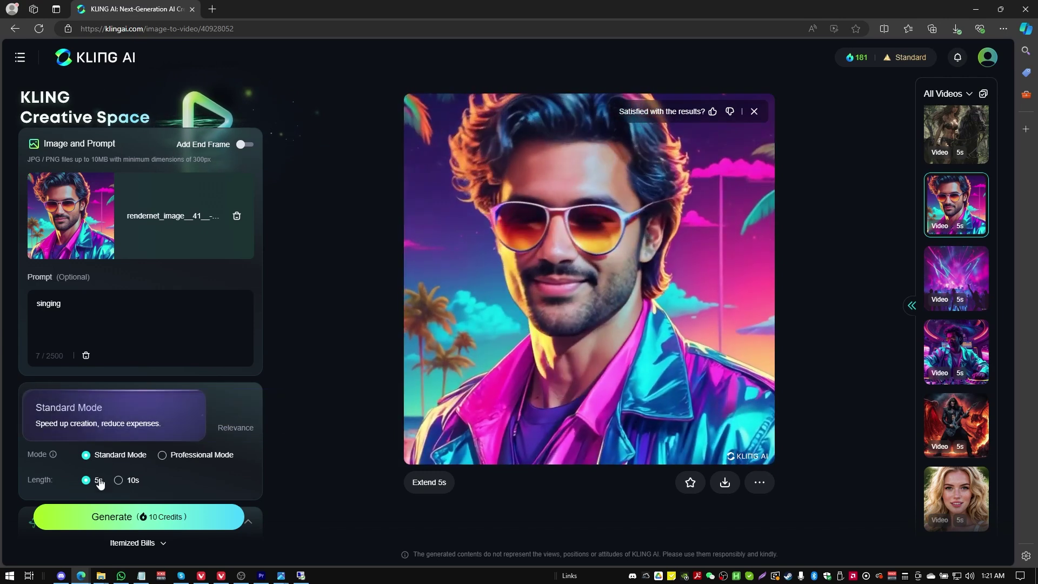
Watch the singing sunglasses-man clip full screen, then load the woman-riding-horse clip.
left_click(742, 443)
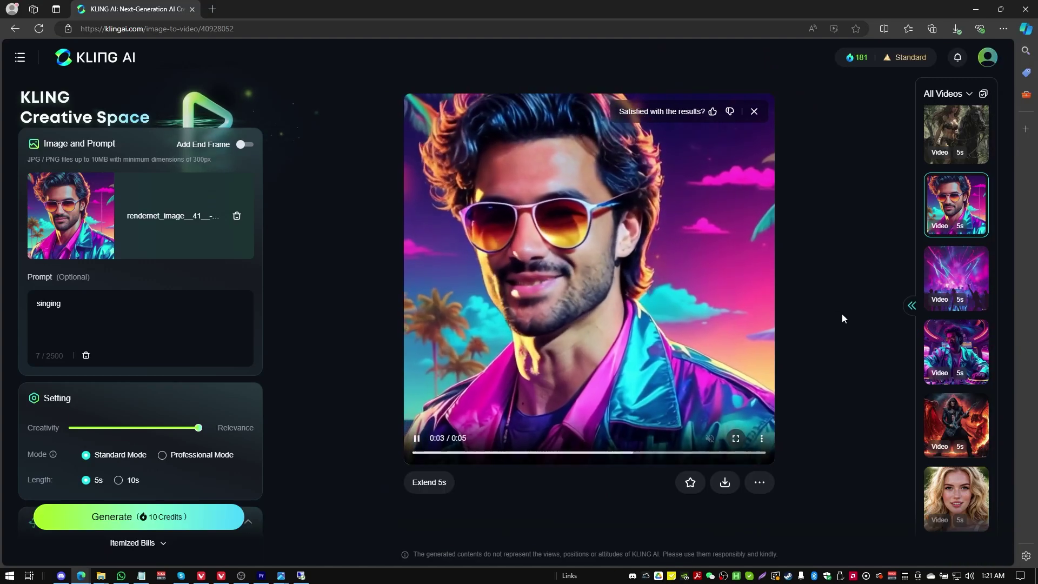
scroll(963, 276, "up", 2)
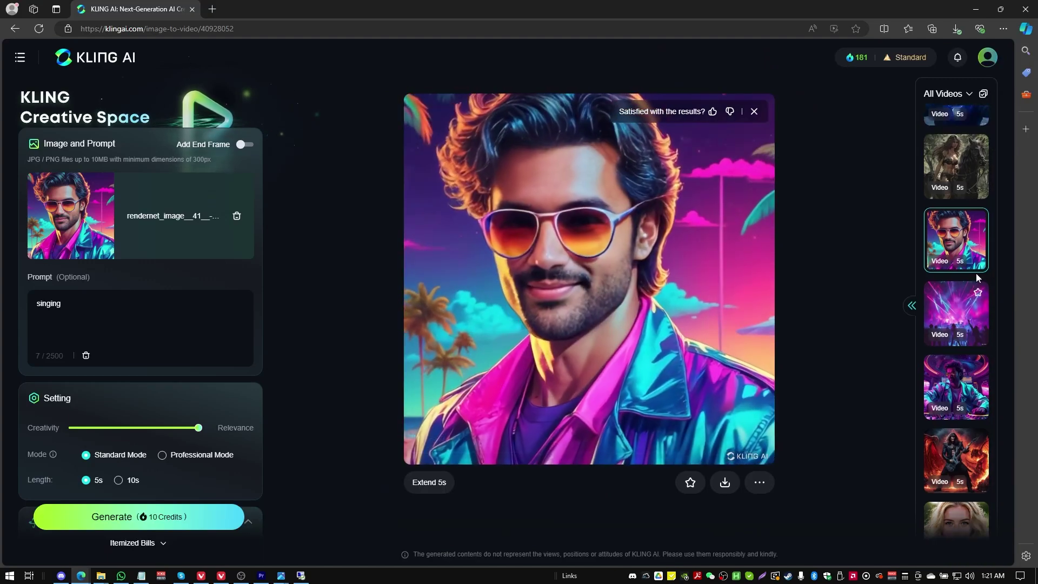
left_click(956, 238)
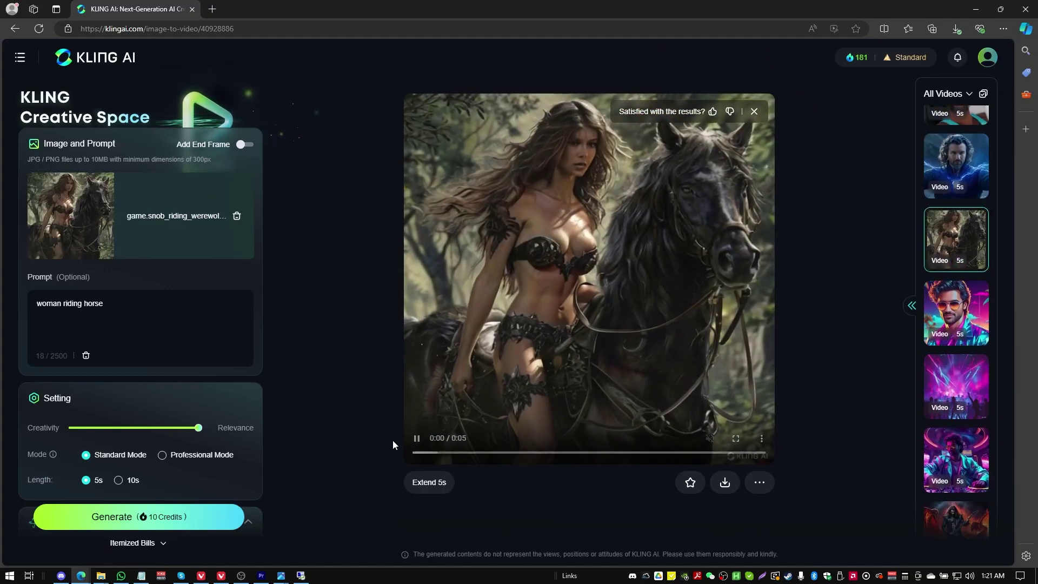
Rewind the horse clip to 0:00 and watch it full screen, then load the wizard clip.
left_click(415, 440)
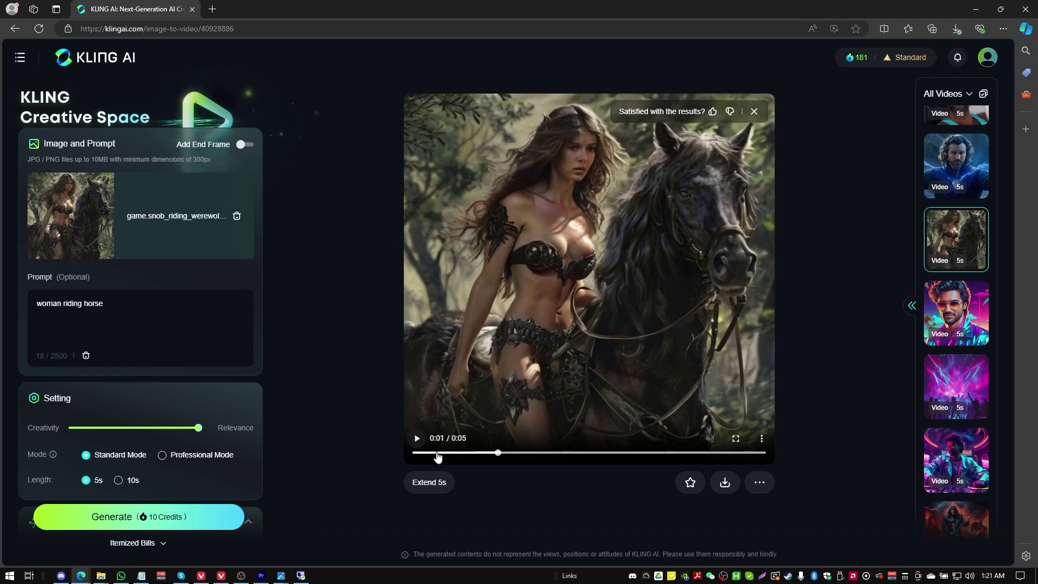
left_click_drag(438, 453, 419, 452)
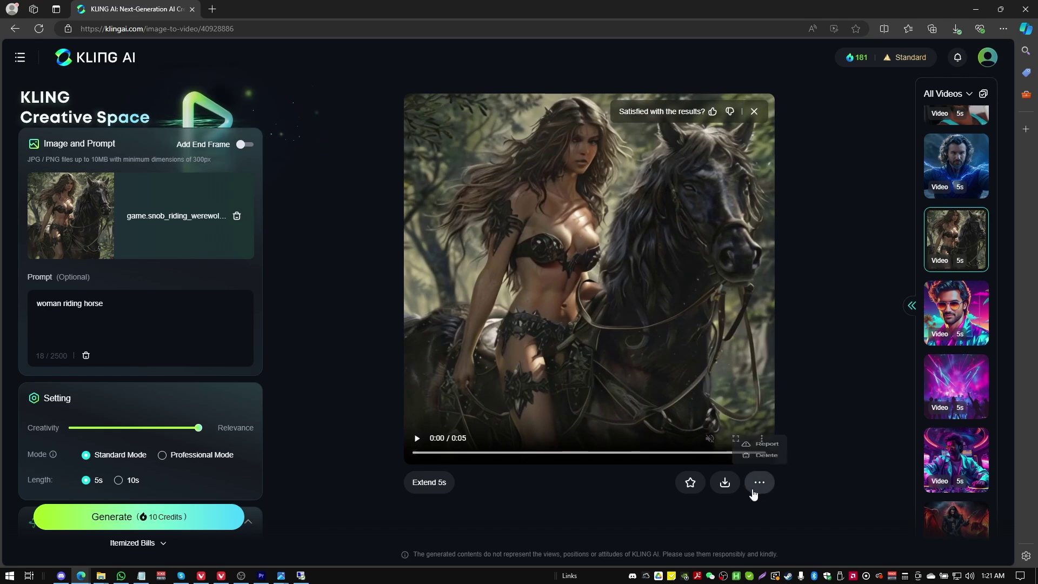
left_click(737, 437)
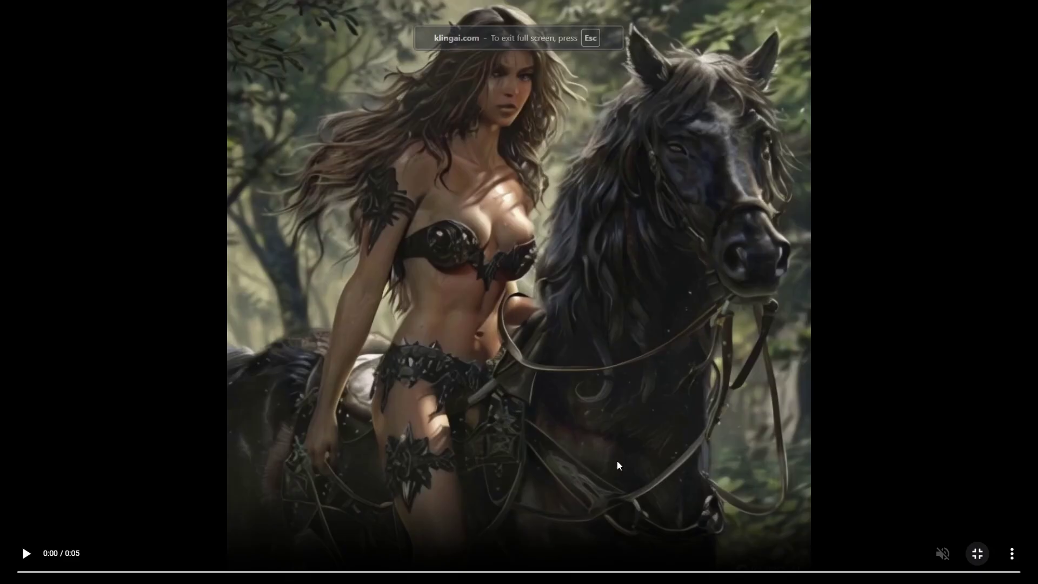
key("Escape")
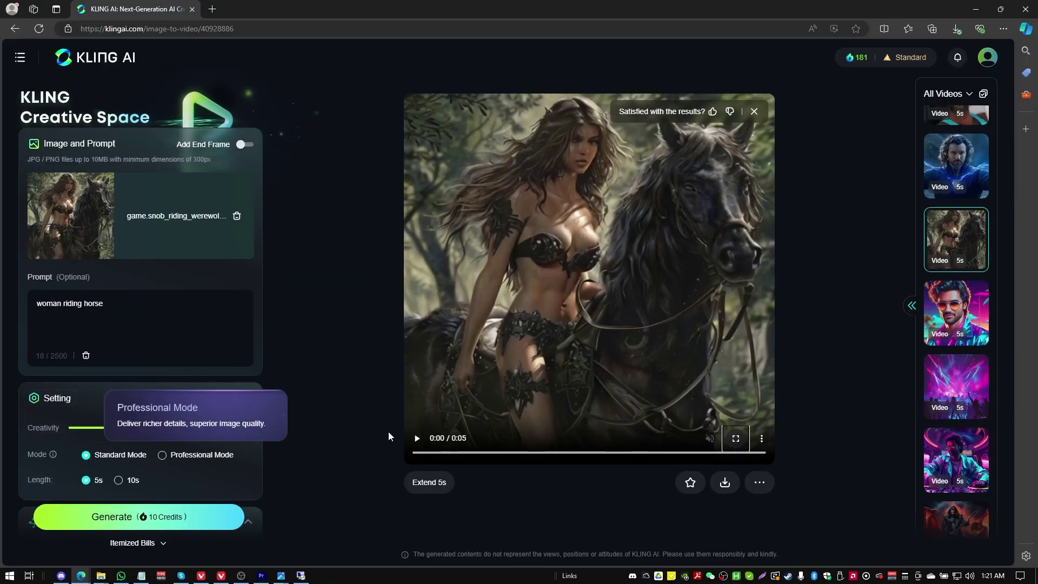
left_click(417, 438)
left_click(735, 438)
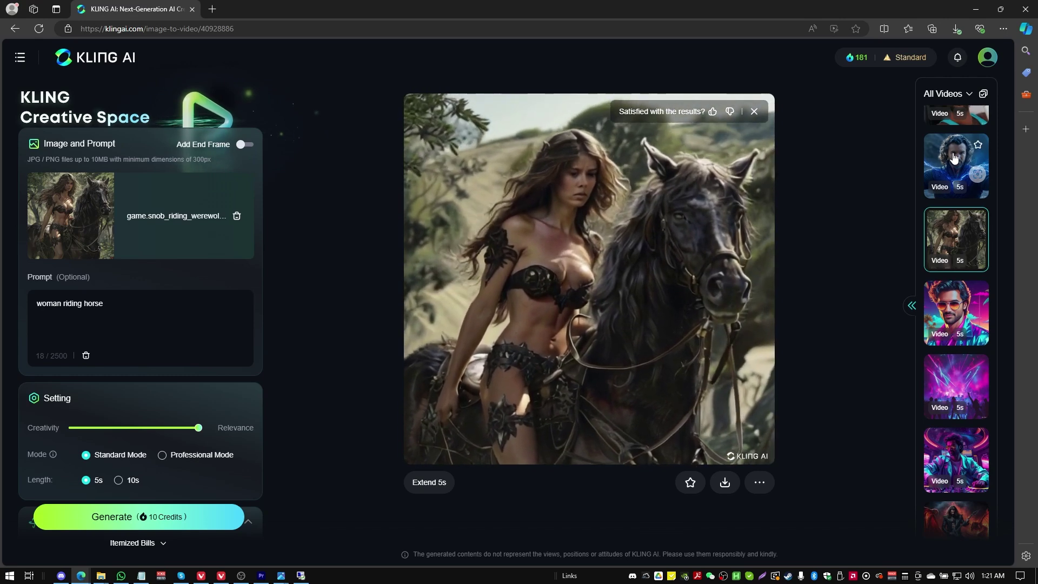
left_click(955, 158)
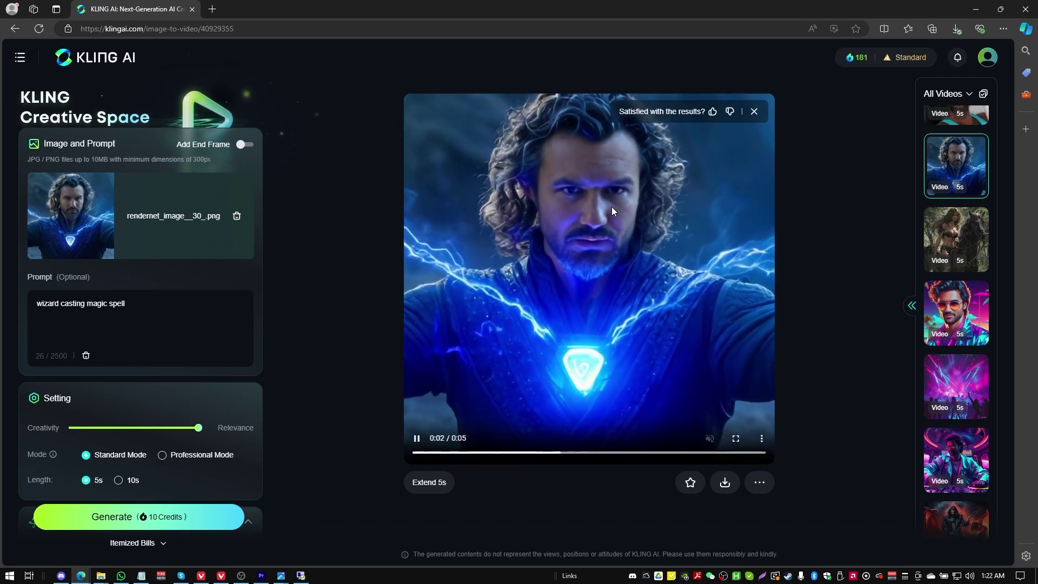
Load the bearded man's 'nodding and smiling' clip made from img_1658.png.
scroll(947, 254, "up", 2)
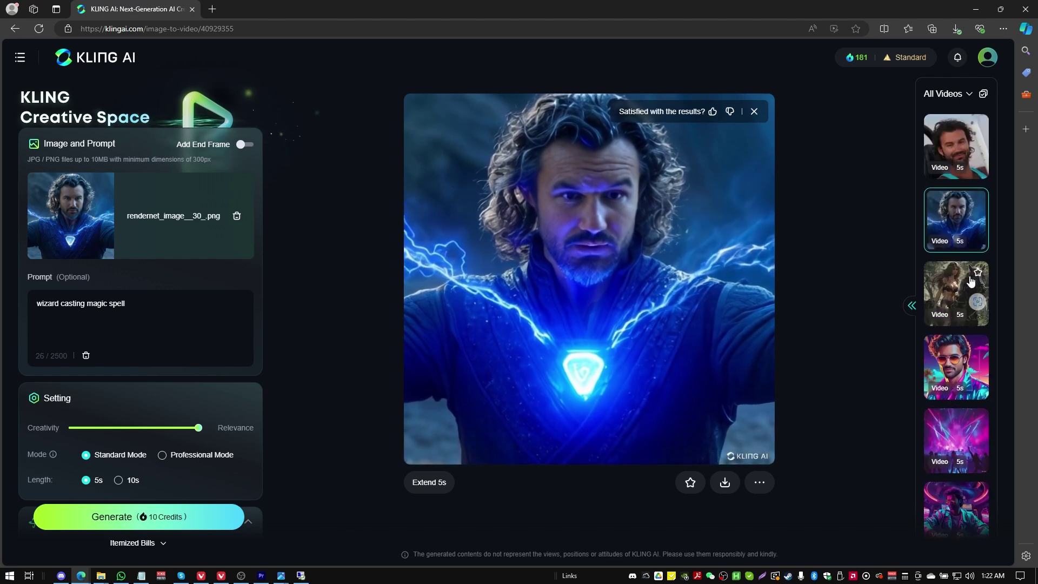
left_click(951, 199)
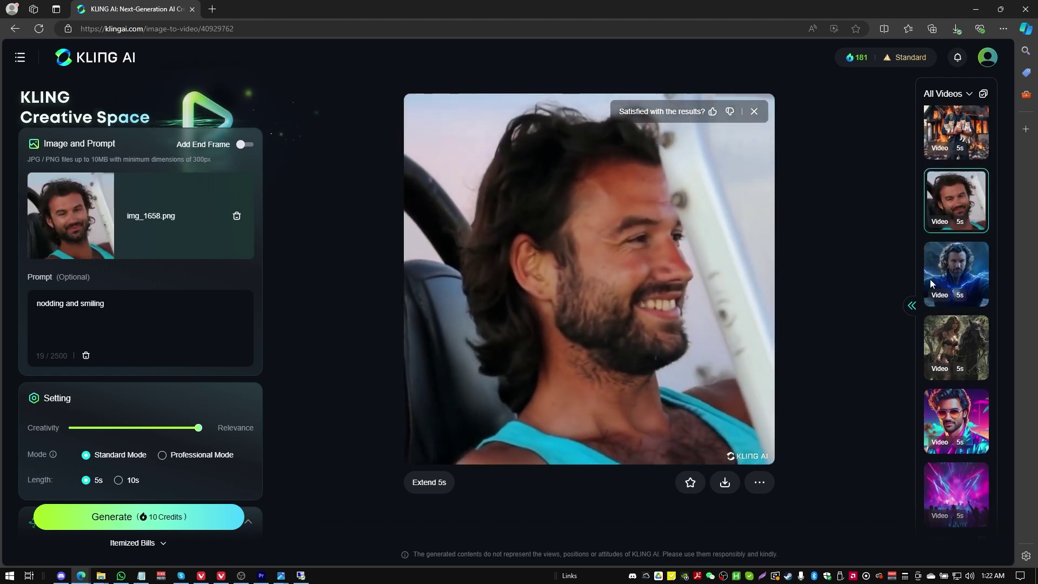
Look through the All Videos list and load the man-holding-kittens burning-house clip.
scroll(954, 370, "down", 1)
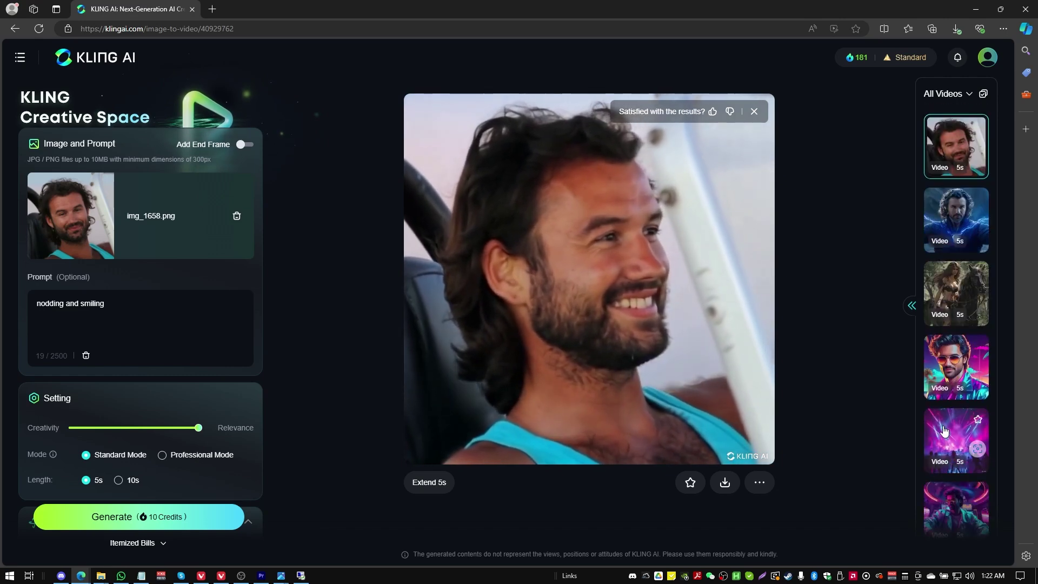
scroll(957, 302, "up", 2)
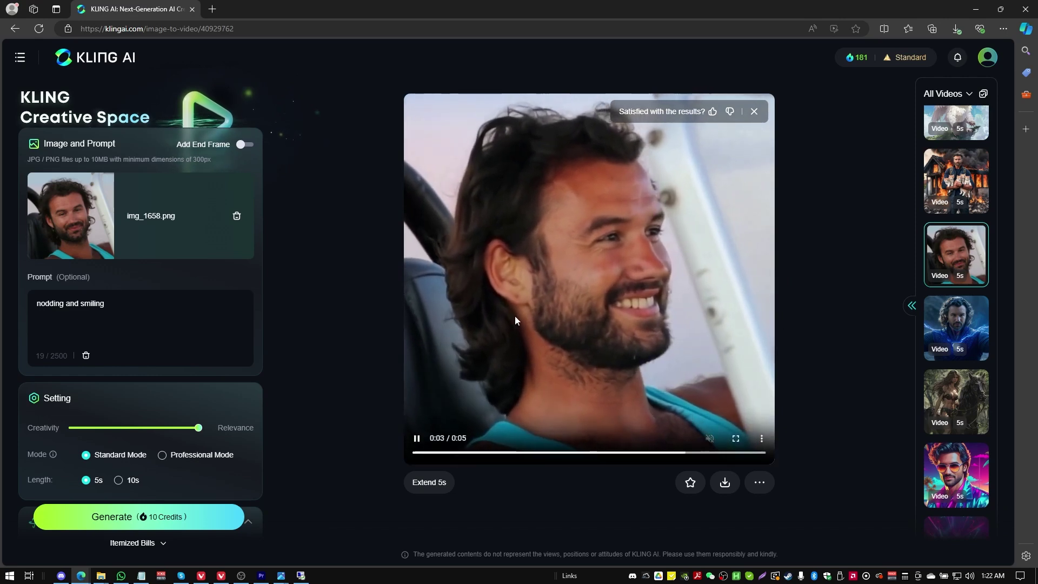
left_click(967, 167)
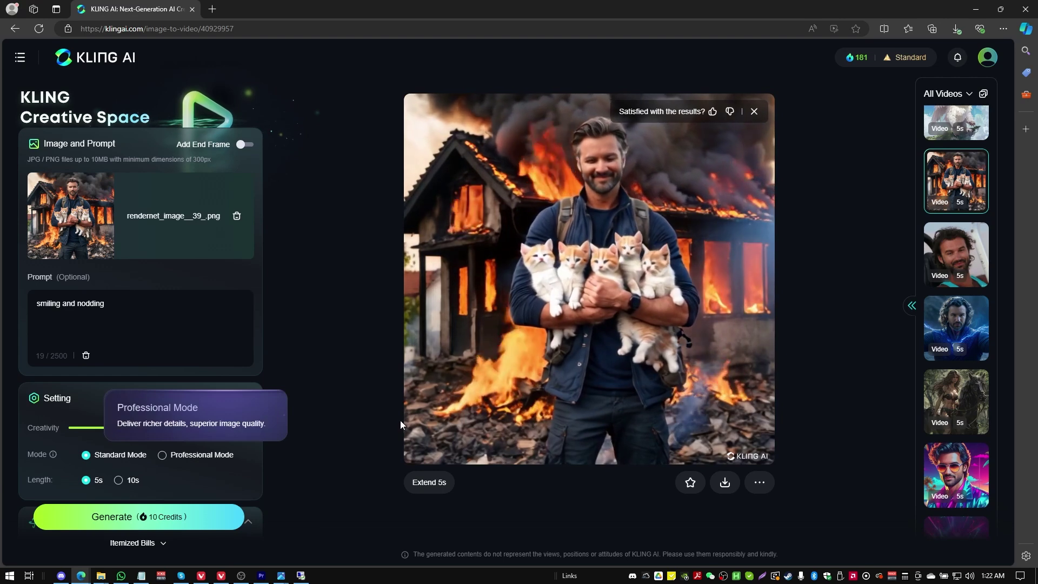
Replay the burning-house kittens clip from the start, then load the winged owl-like creature clip.
left_click(420, 453)
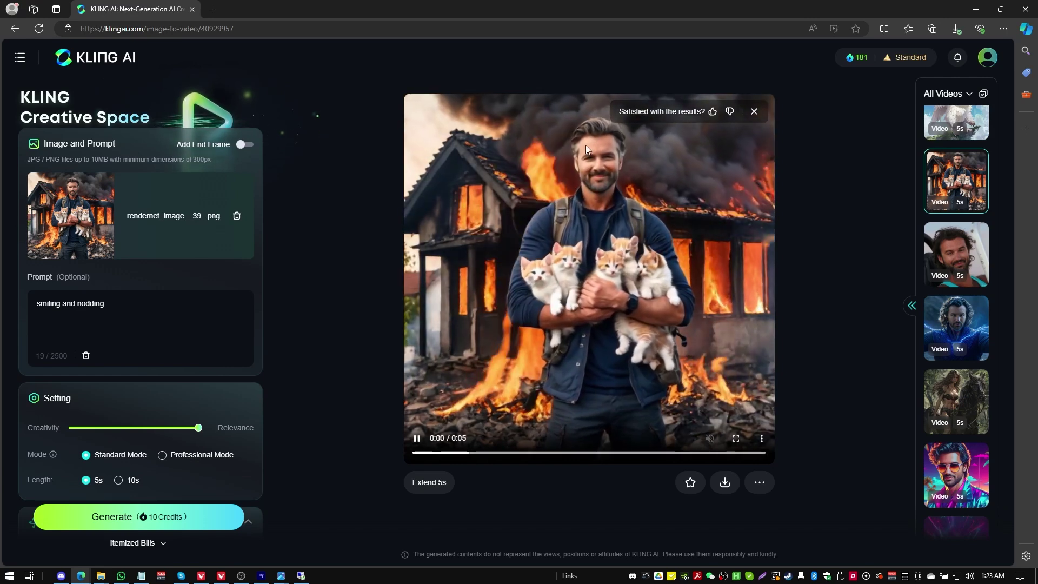
scroll(956, 225, "up", 2)
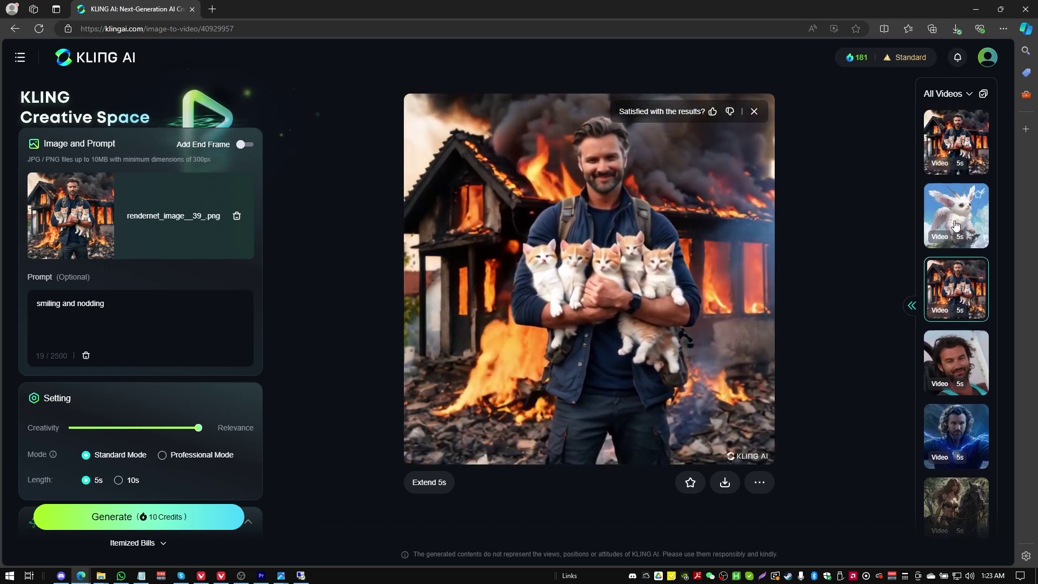
left_click(952, 213)
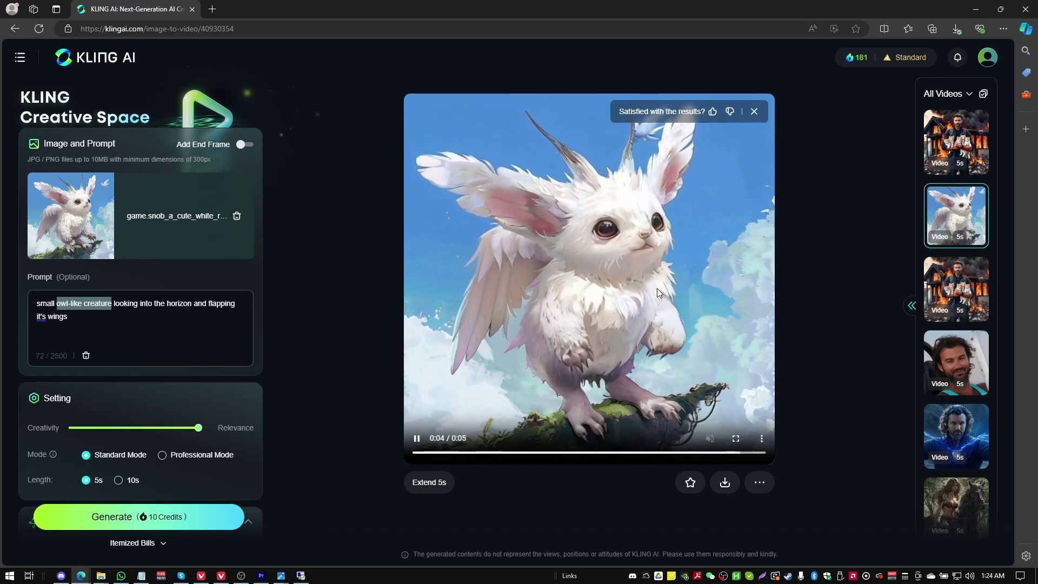
scroll(959, 258, "up", 2)
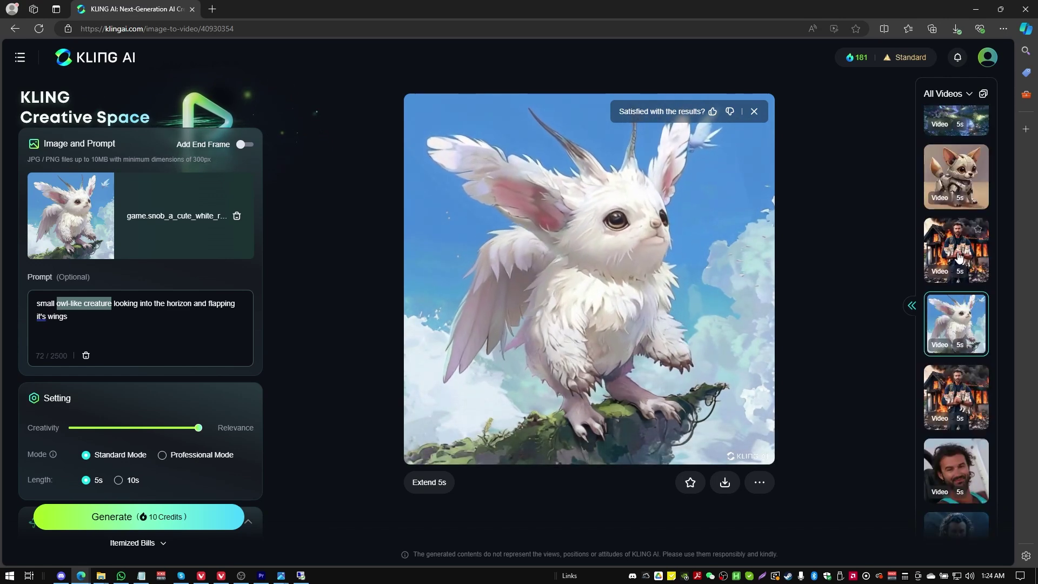
Watch the Professional Mode kittens clip full screen and view its full-size source image in a new tab.
left_click(957, 253)
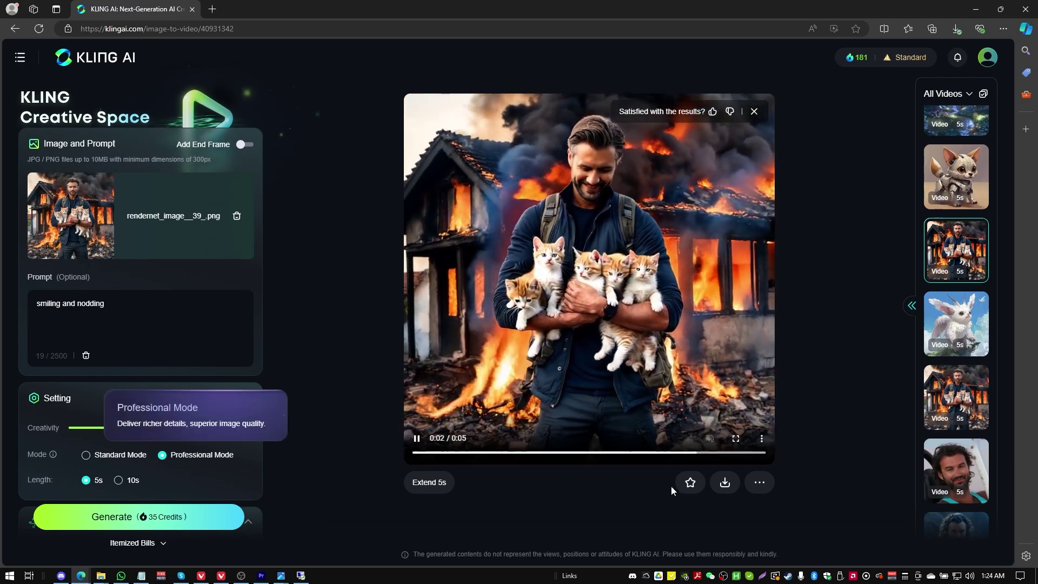
left_click(736, 436)
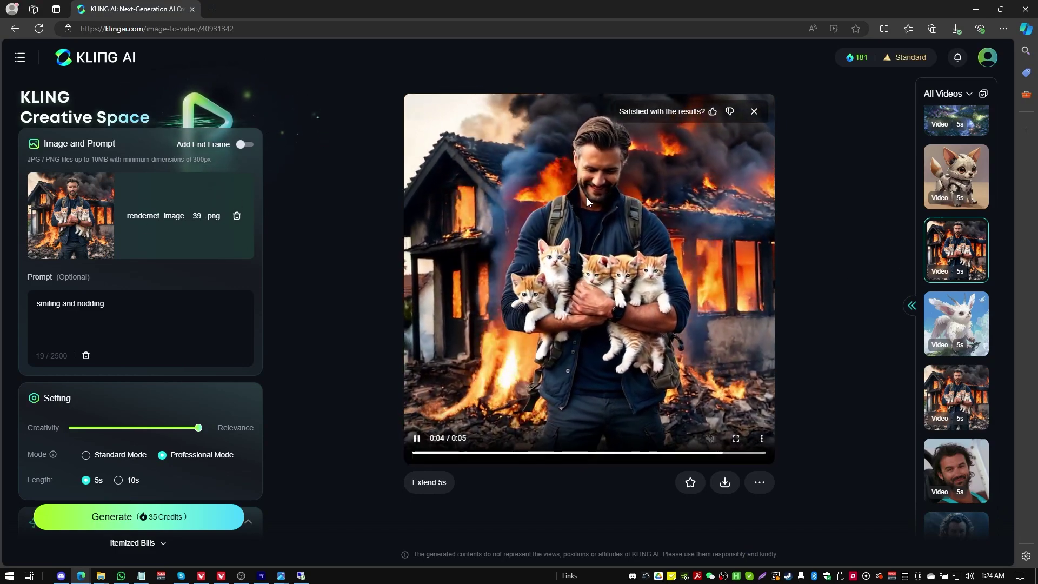
right_click(69, 208)
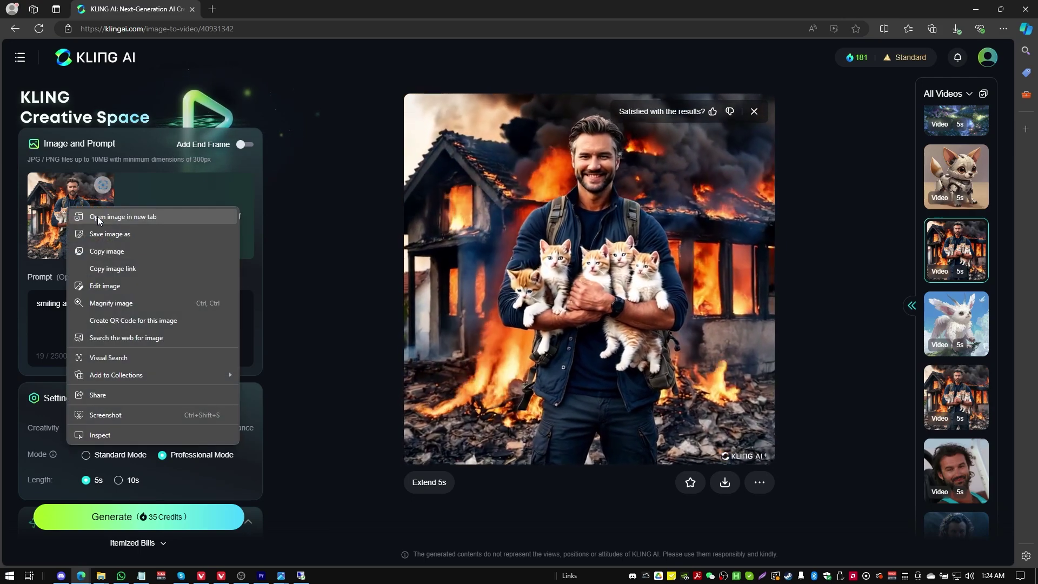
left_click(99, 216)
left_click(249, 9)
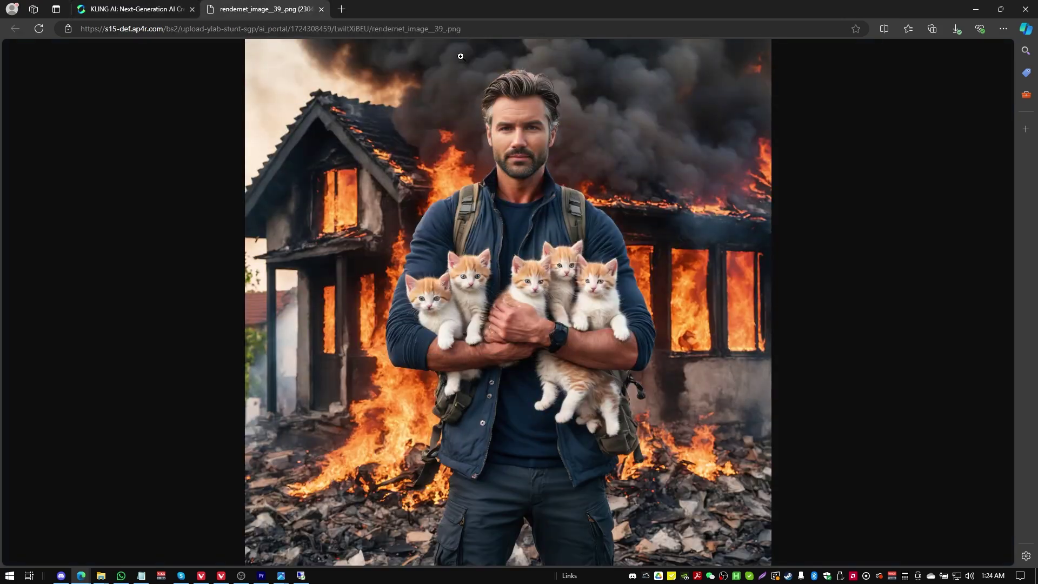
left_click(322, 9)
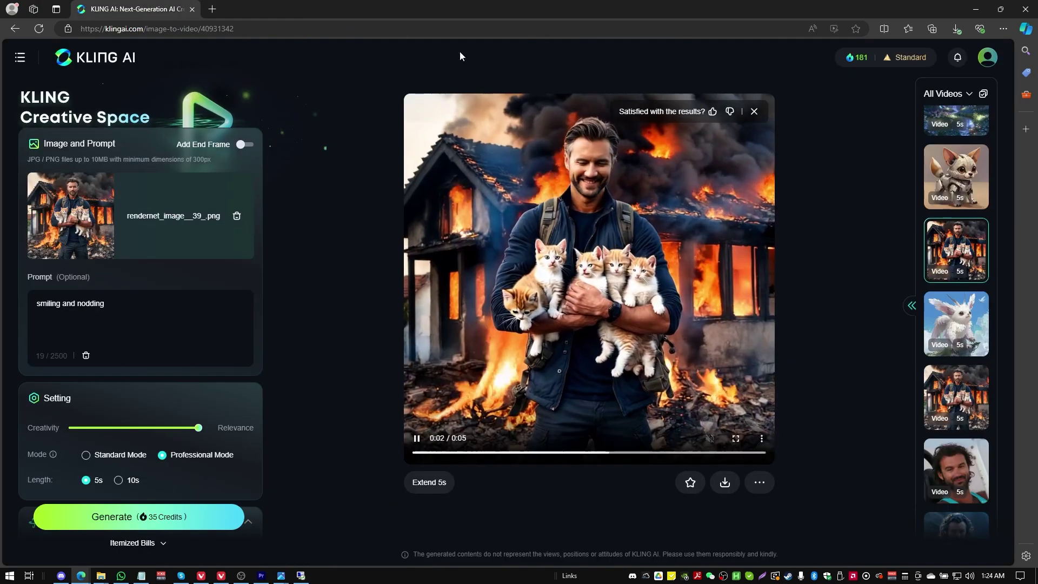
Watch the 'excited puppy' robot puppy clip full screen.
left_click(967, 172)
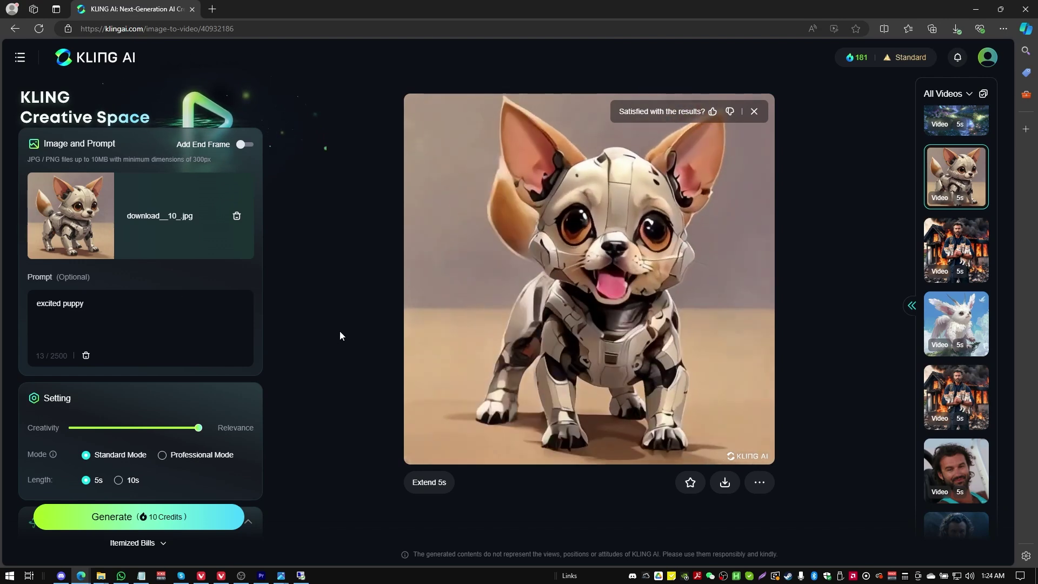
mouse_move(636, 450)
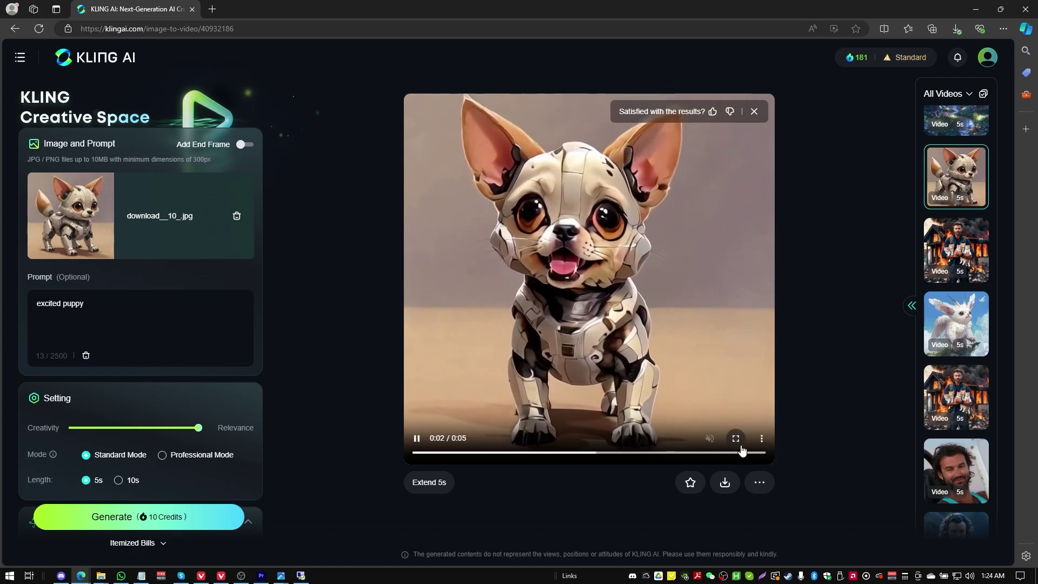
left_click(735, 439)
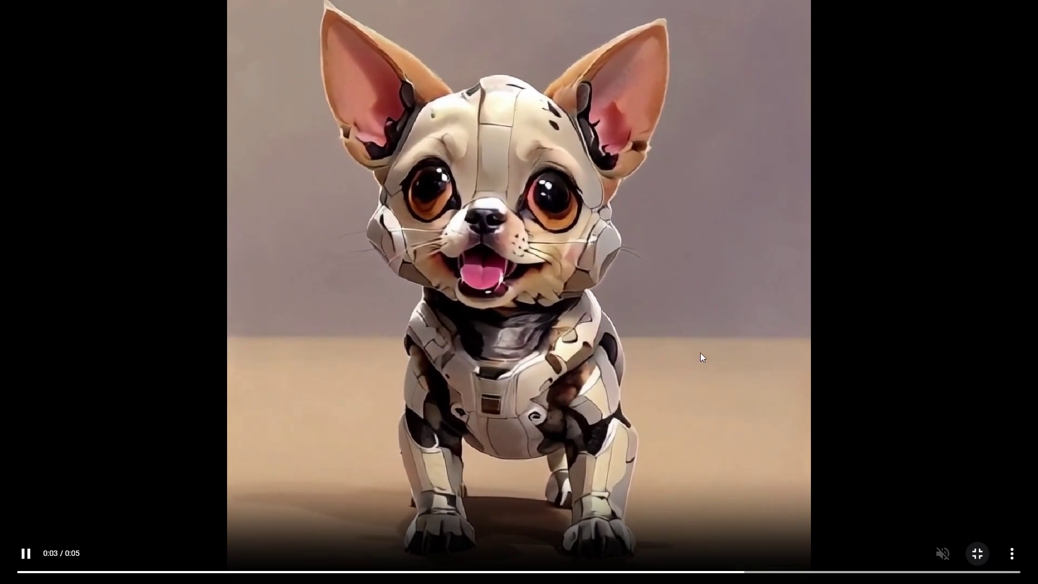
key("Escape")
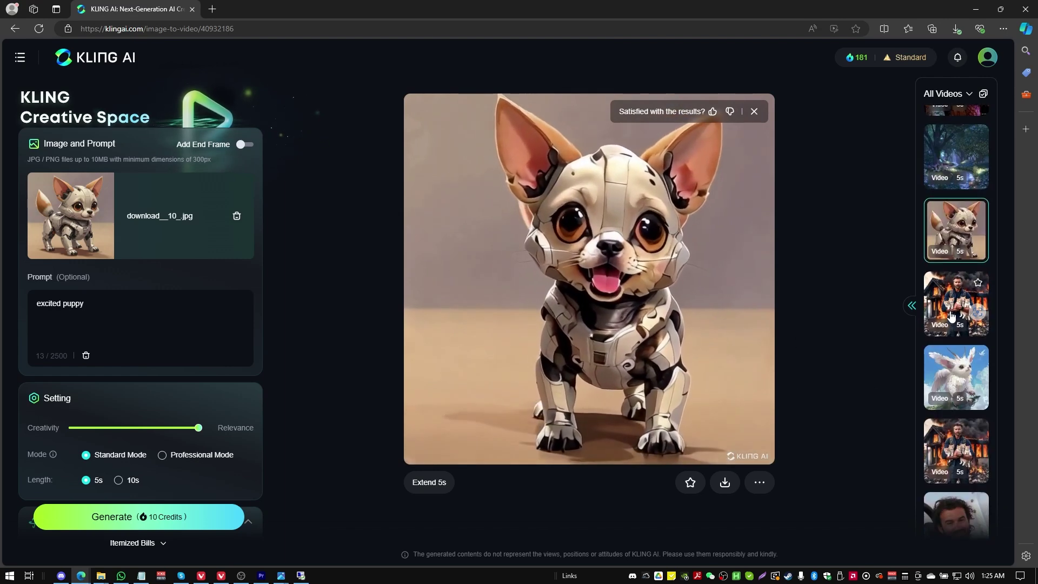
Load the luminous forest 'beautiful nature scene' clip and play it full screen.
scroll(923, 508, "up", 2)
left_click(956, 214)
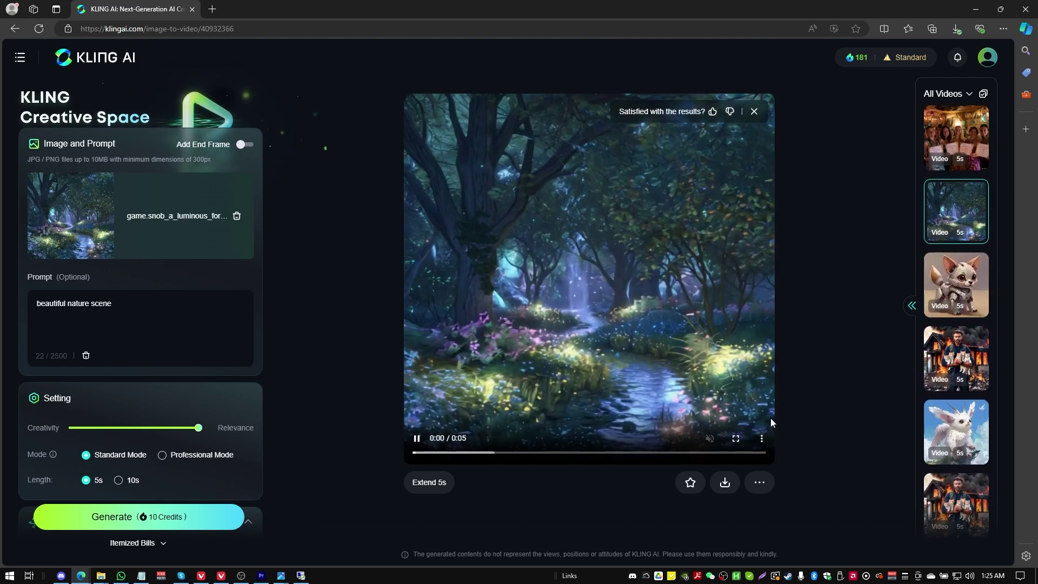
left_click(737, 439)
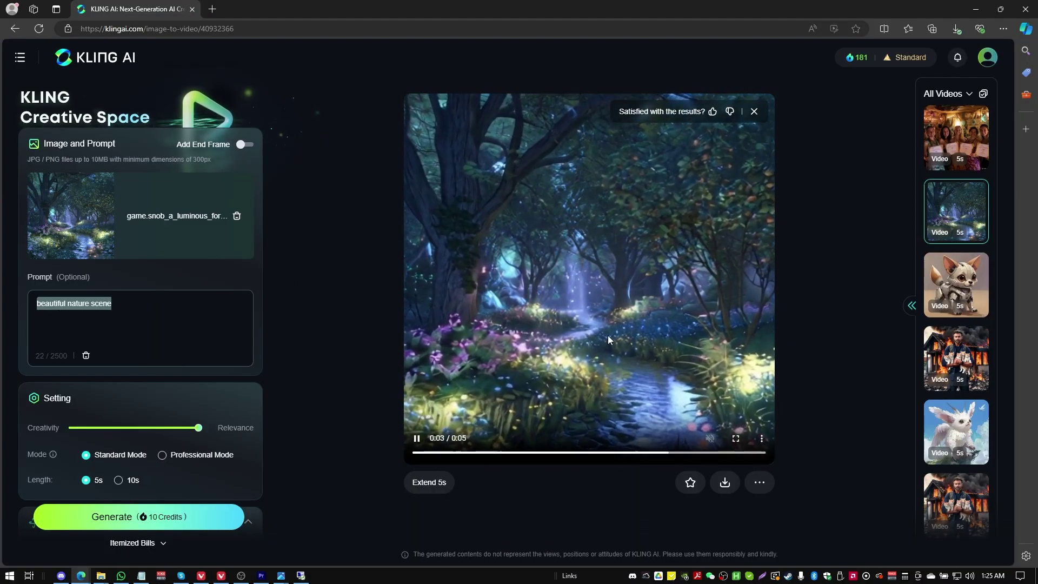
scroll(964, 292, "up", 1)
scroll(964, 292, "up", 2)
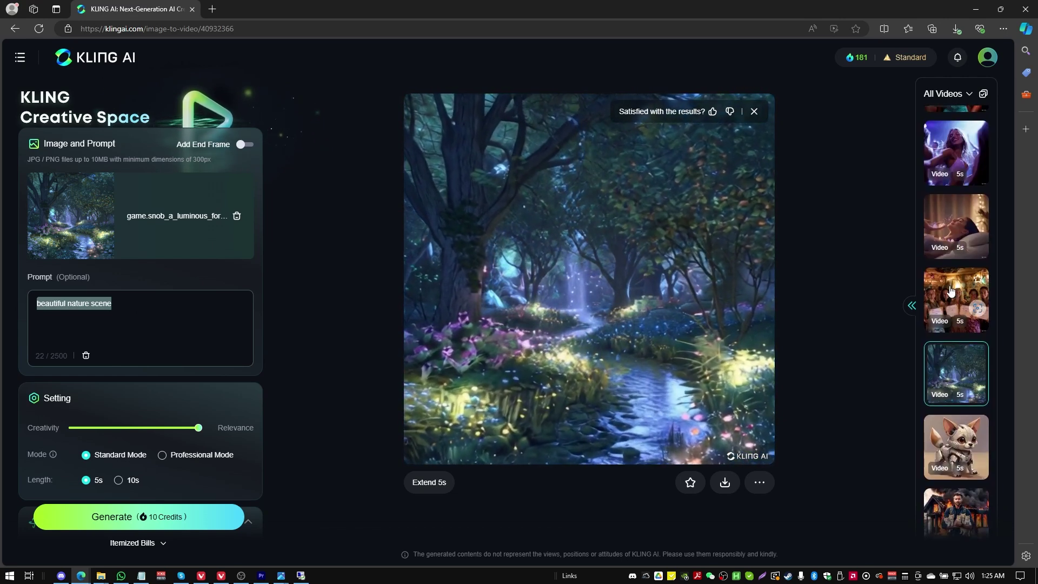
Load the happy women smiling clip and view its source image at actual size in a new tab.
left_click(952, 291)
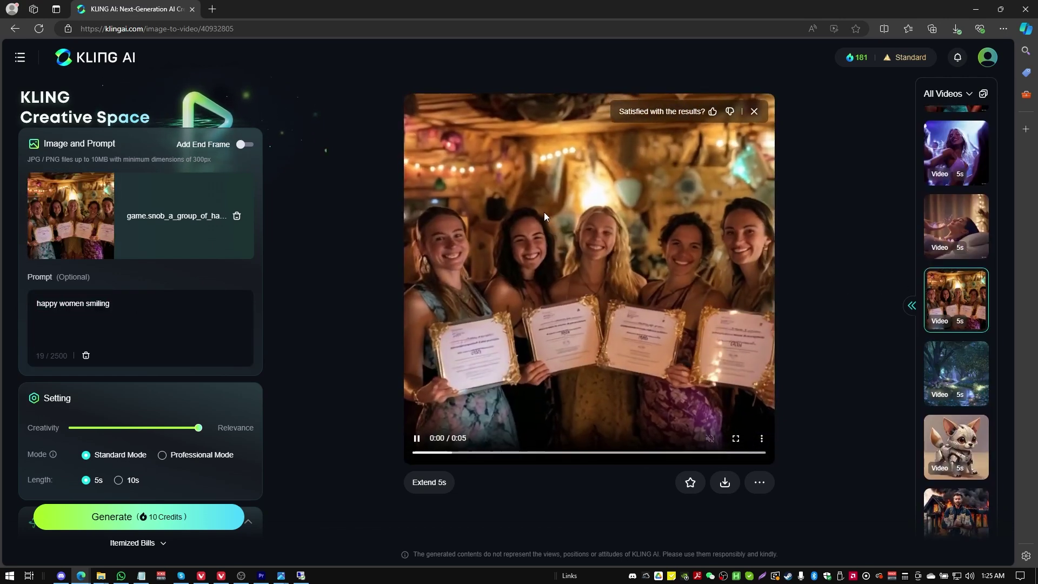
right_click(82, 212)
left_click(102, 219)
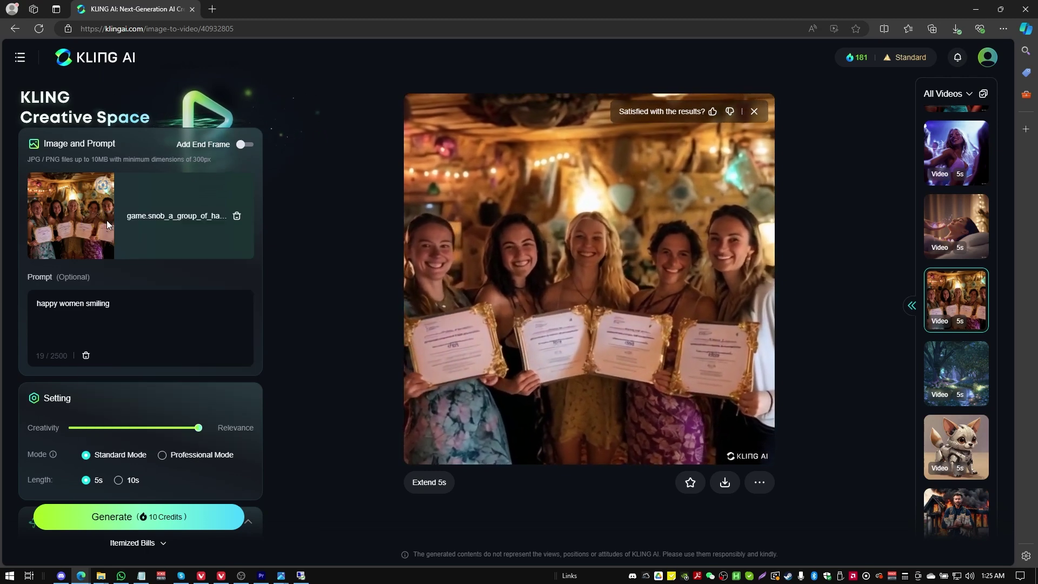
left_click(242, 15)
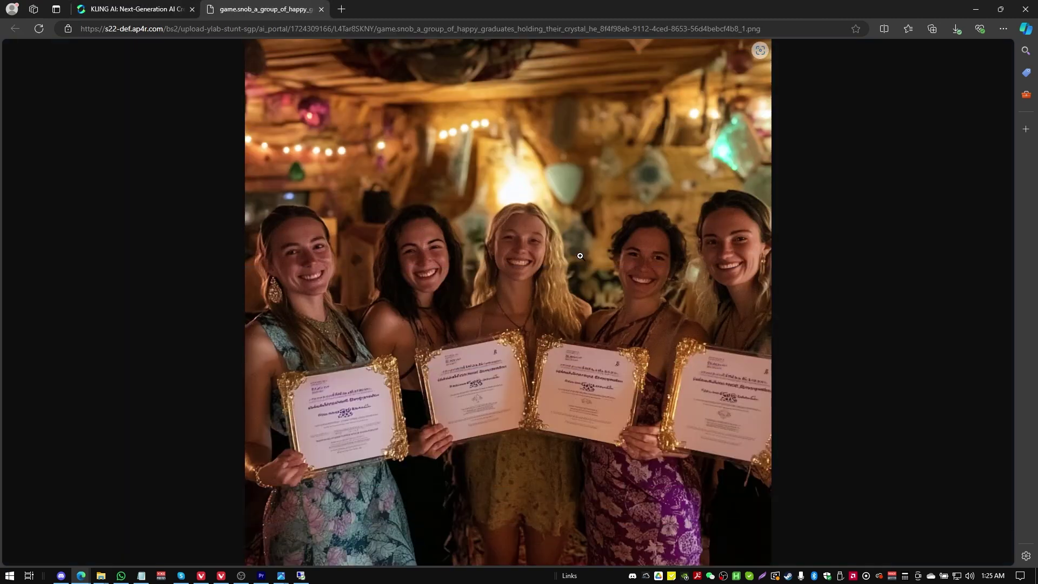
left_click(147, 11)
left_click(516, 271)
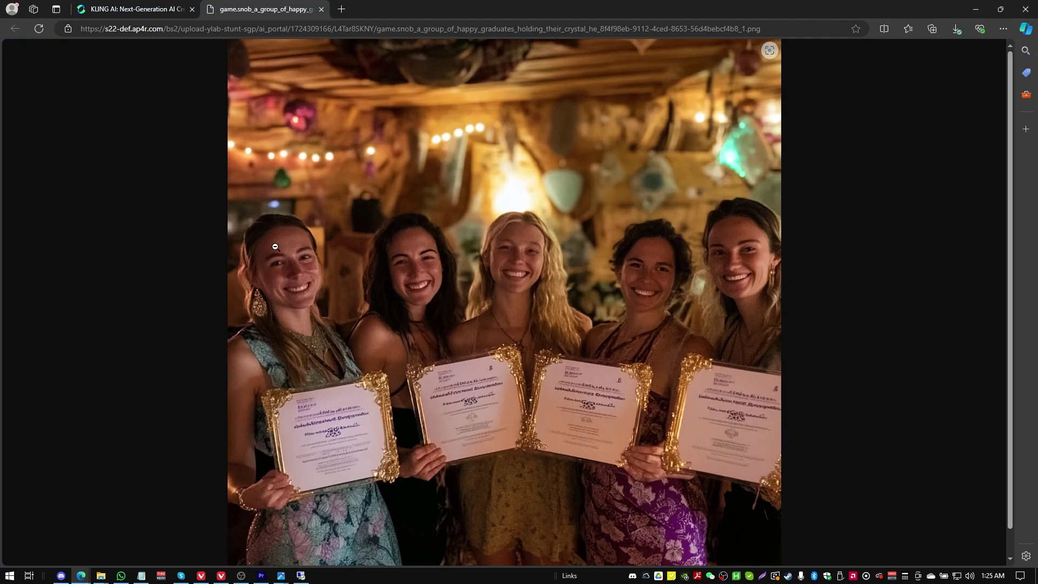
left_click(321, 9)
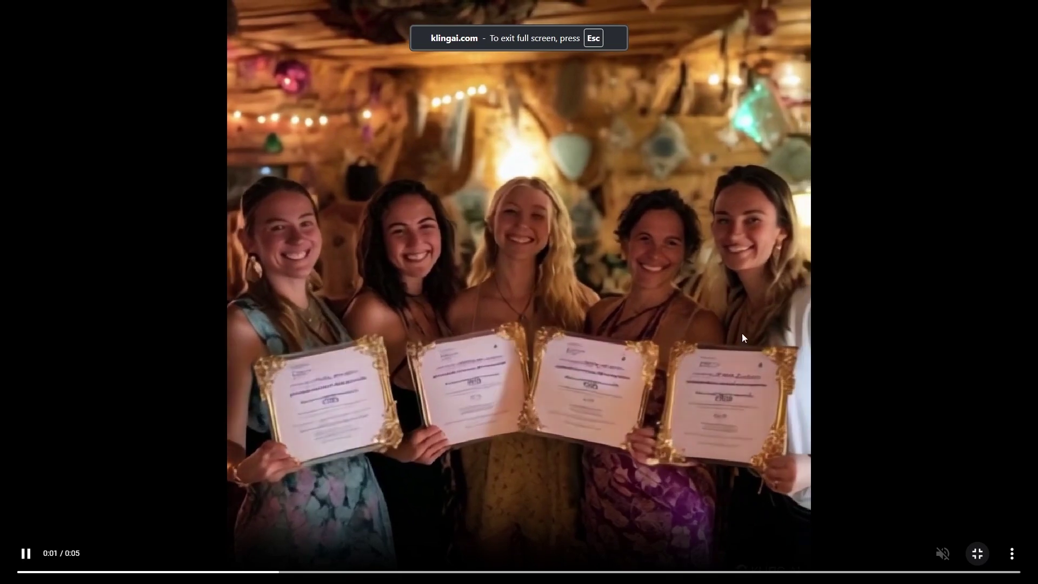
Regenerate the women clip in Professional Mode, then load the crystal energy healing clip.
key("Escape")
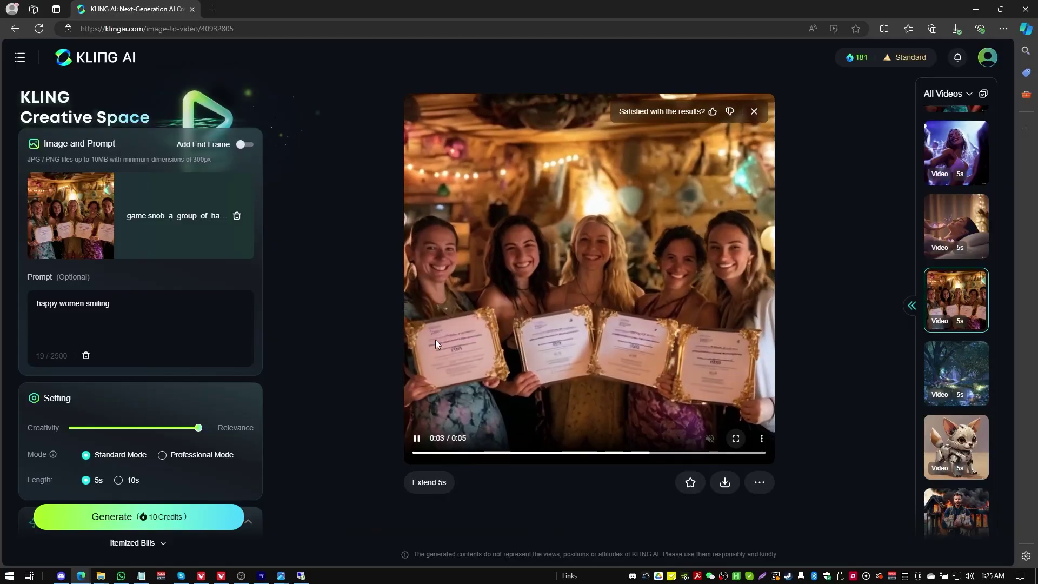
left_click(162, 455)
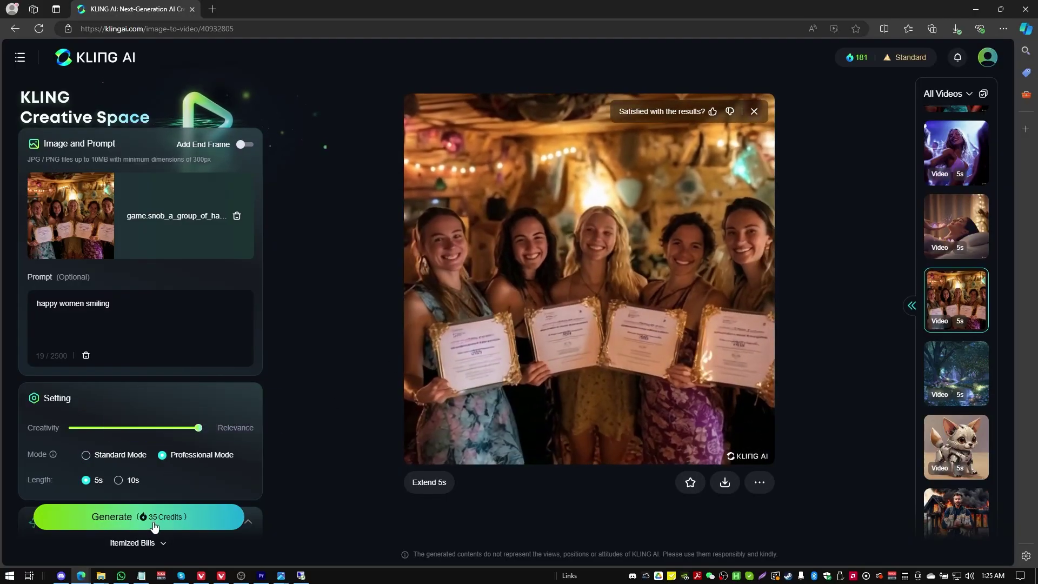
left_click(157, 516)
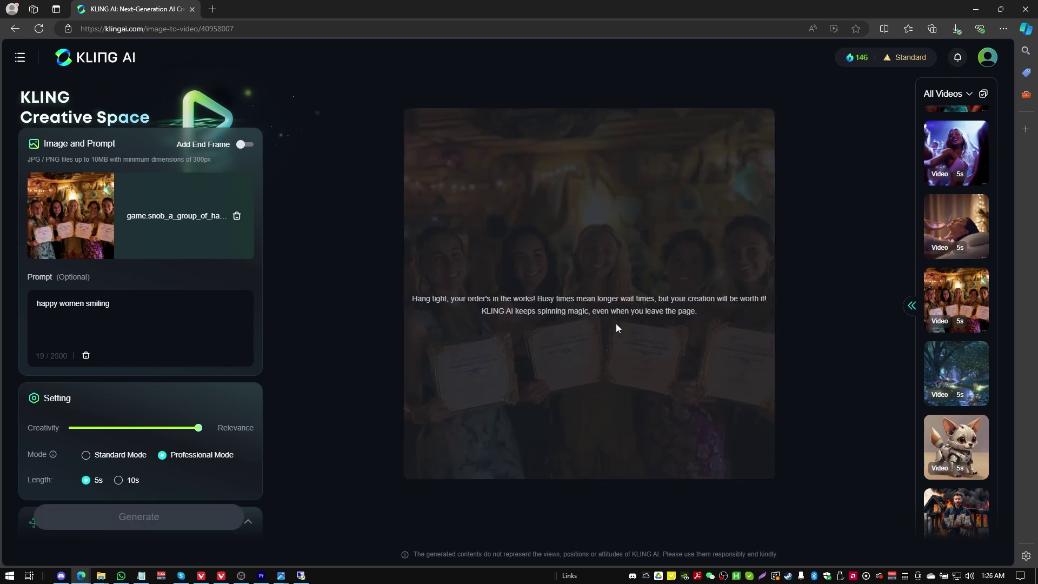
scroll(969, 368, "down", 5)
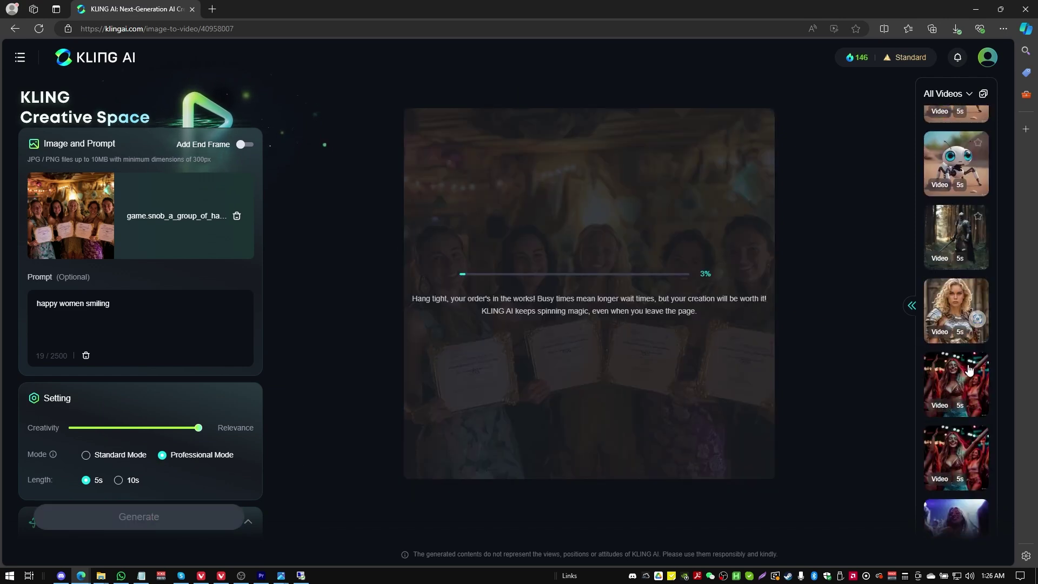
scroll(973, 370, "down", 3)
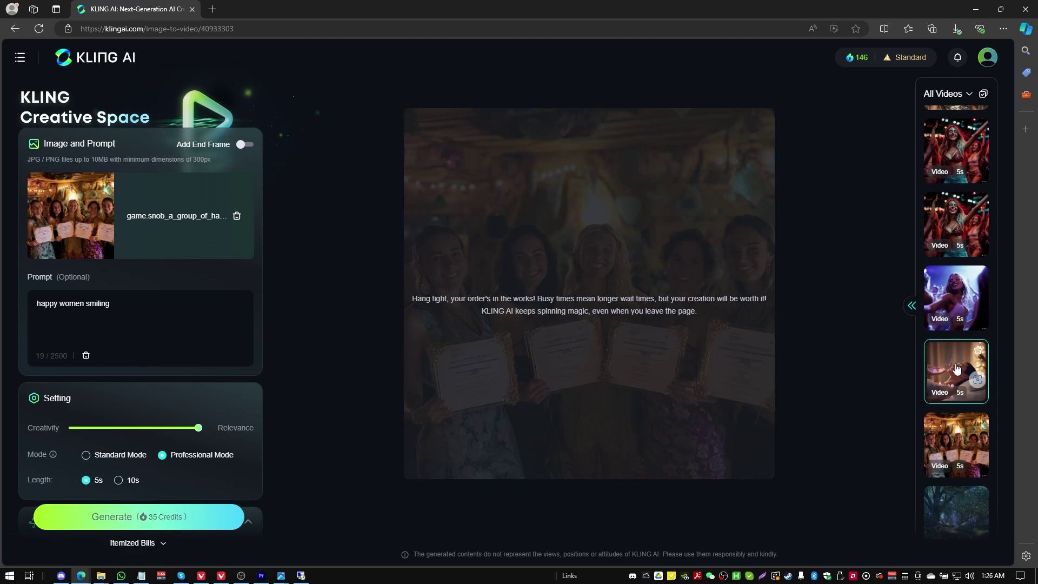
left_click(956, 369)
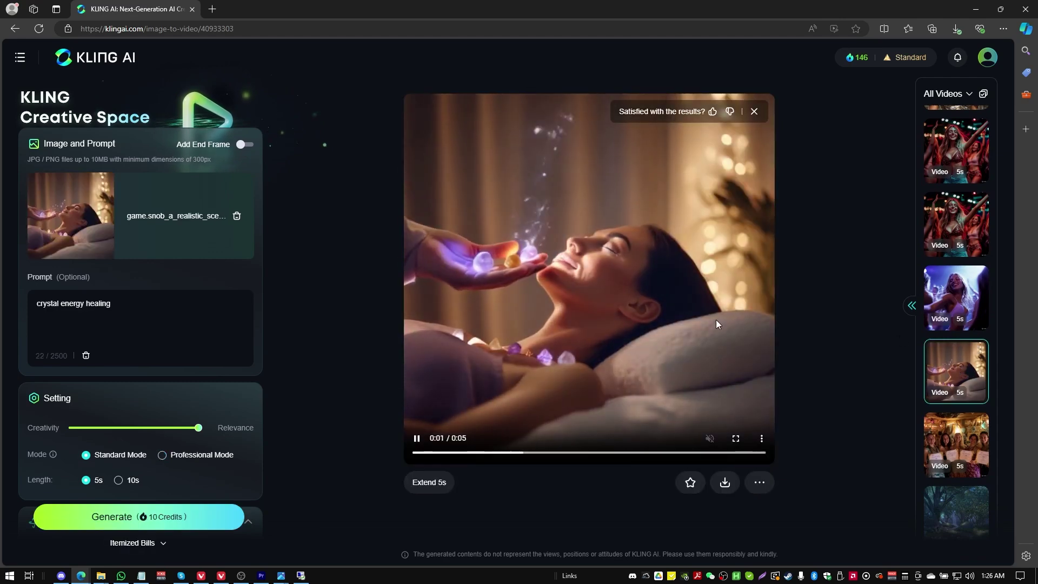
Play the crystal healing clip full screen and view its source image at actual size in a new tab.
left_click(735, 441)
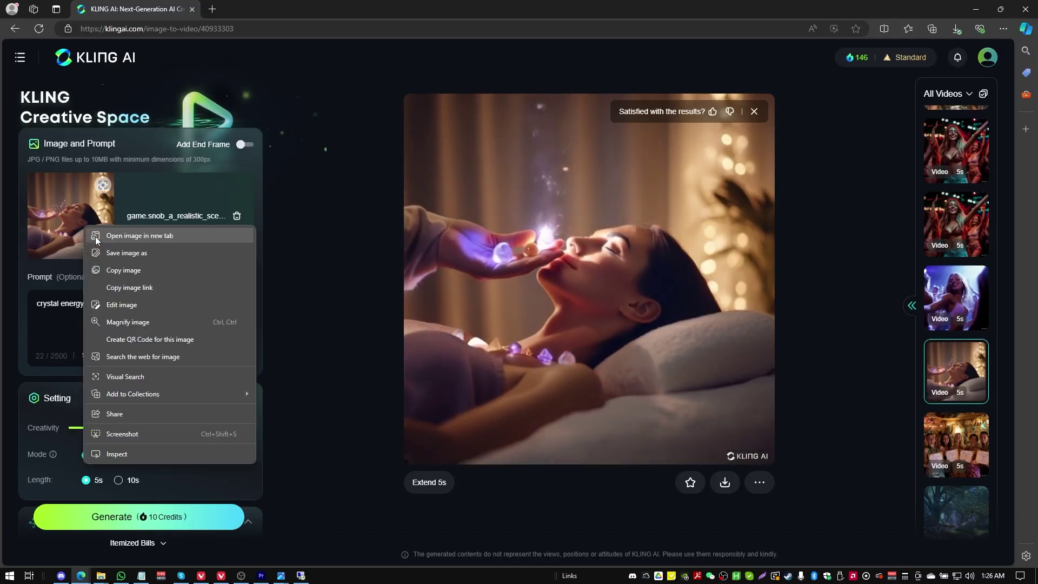
left_click(95, 235)
left_click(247, 11)
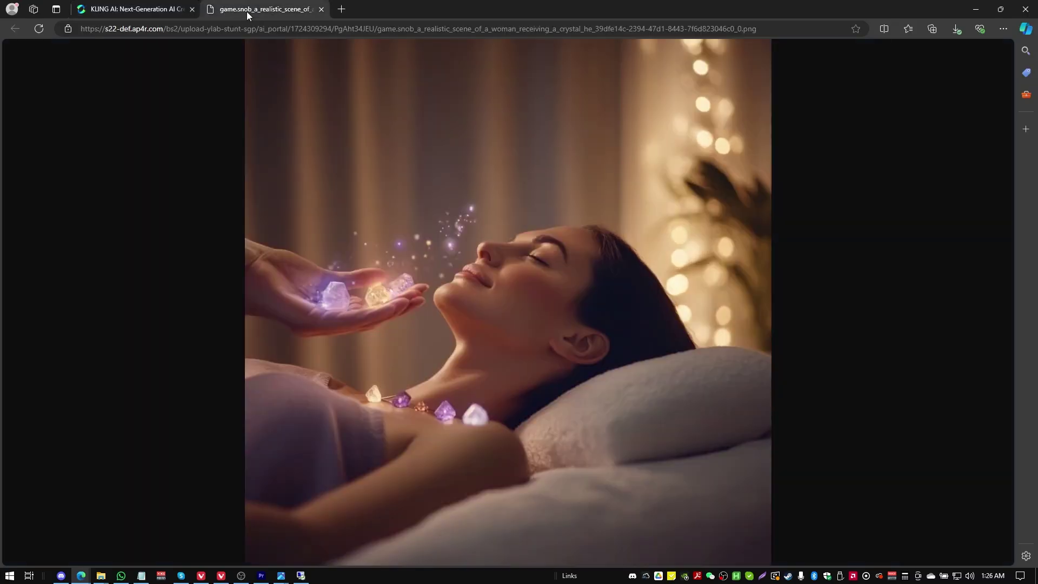
left_click(453, 263)
left_click(321, 9)
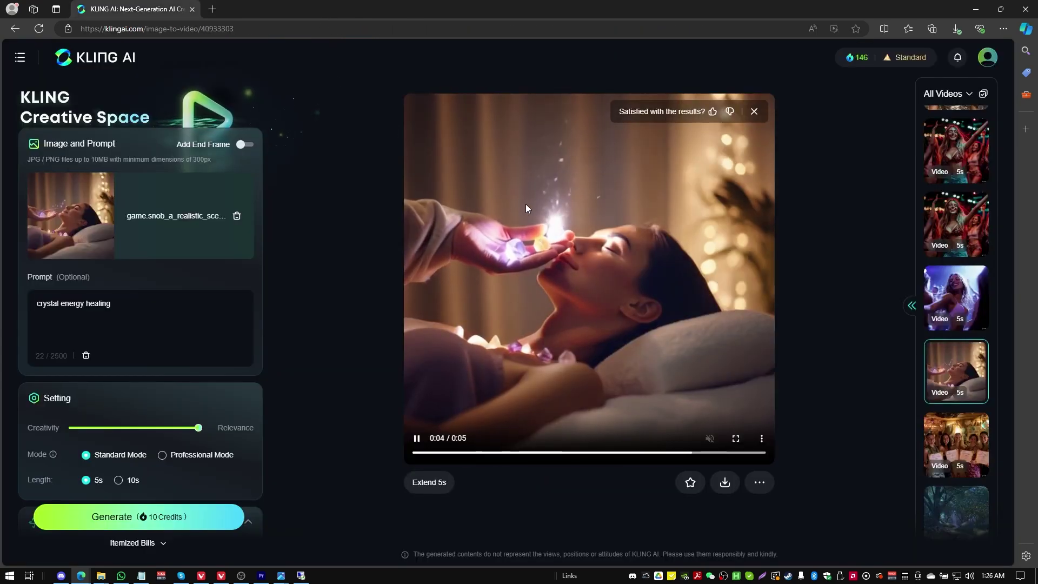
Replay the crystal healing clip full screen, then load the 'dancing at night club' clip.
left_click(736, 438)
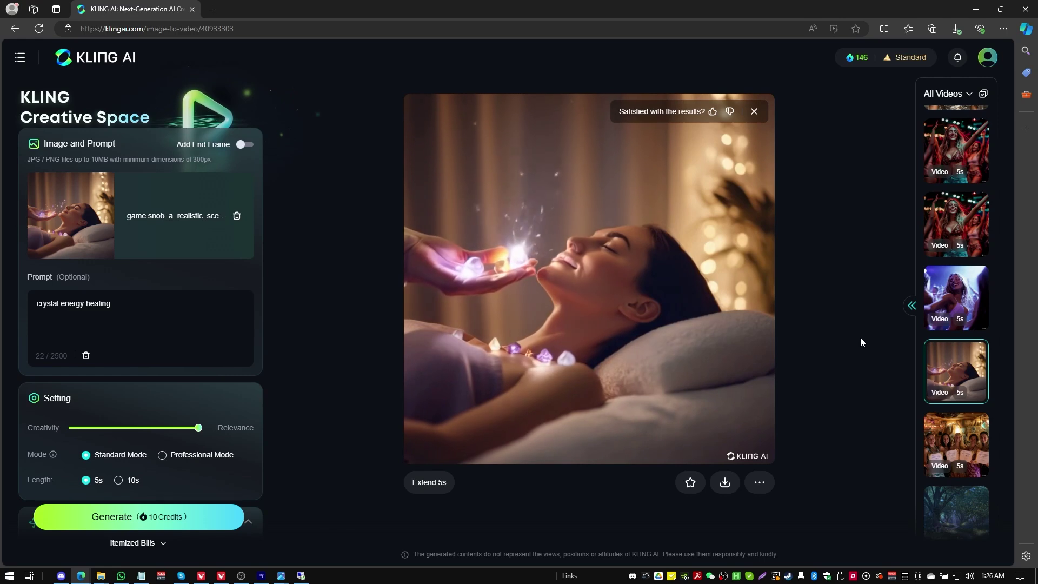
scroll(946, 347, "up", 1)
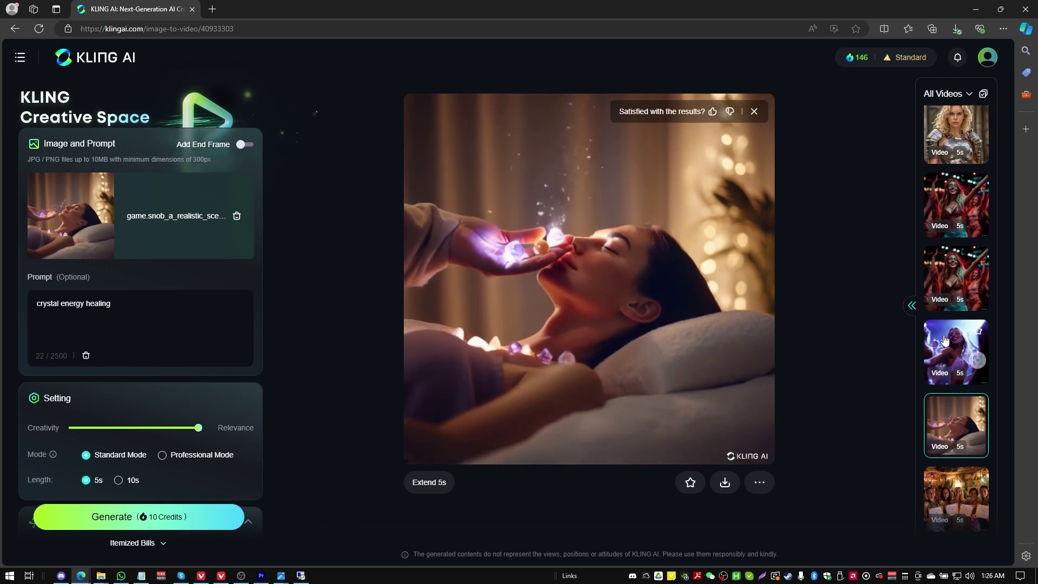
left_click(945, 340)
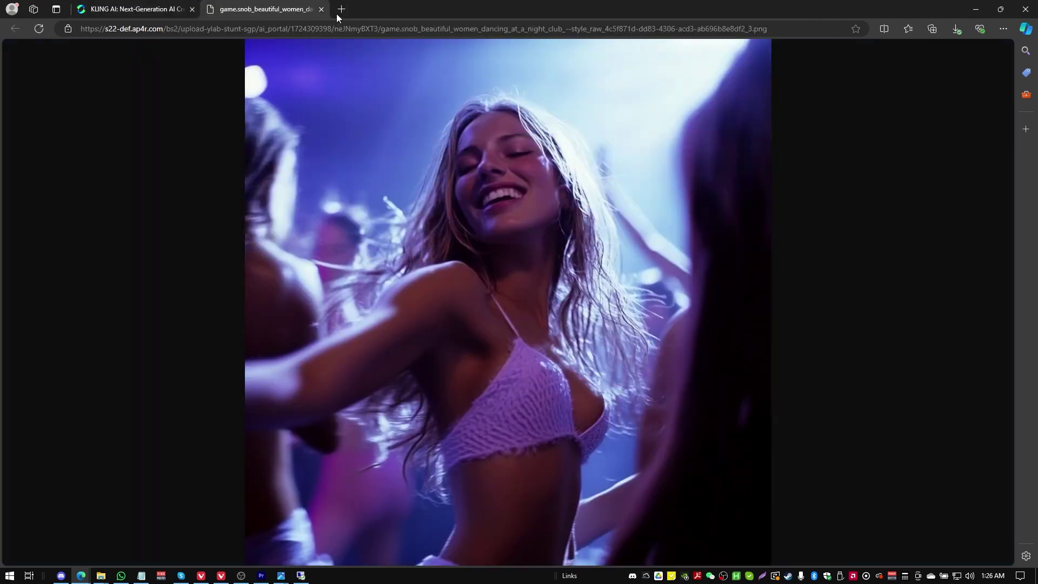
Switch back to the KLING AI tab to watch the smiling woman's 'dancing at night club' clip.
left_click(146, 10)
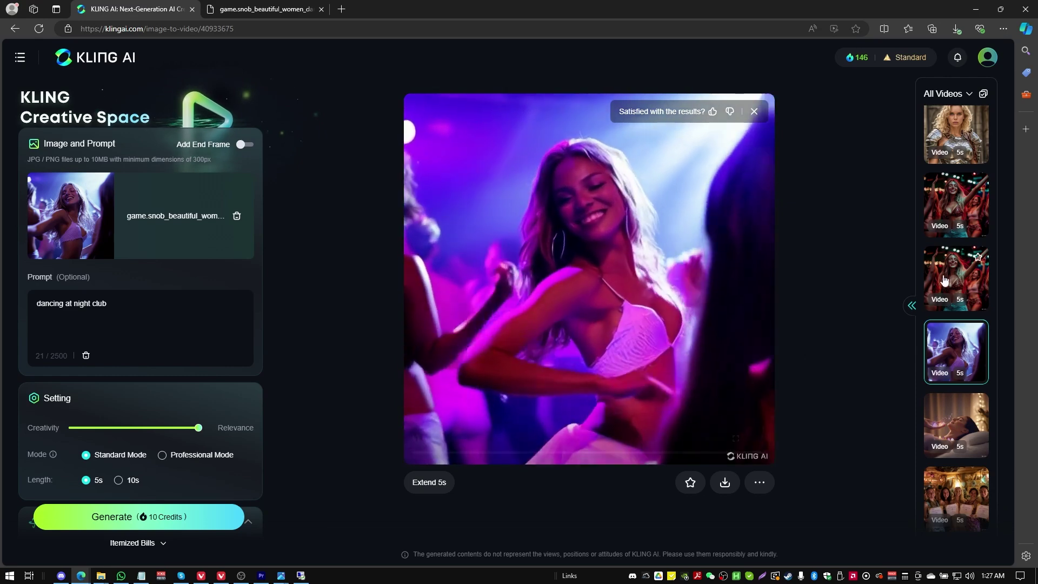
Play the Professional Mode night club dancing clip, then switch to the armored woman clip.
left_click(951, 272)
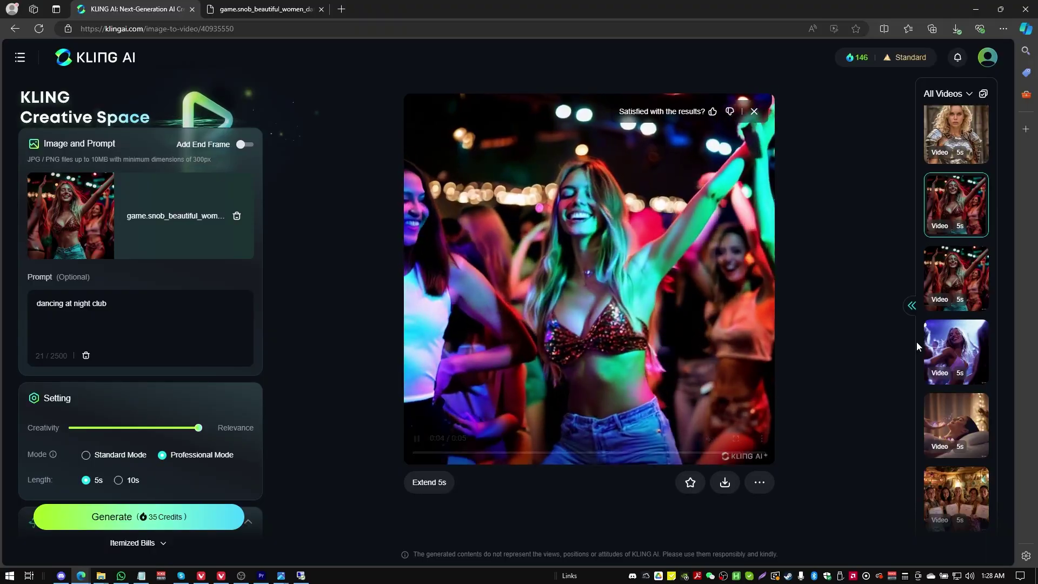
scroll(951, 270, "down", 2)
left_click(955, 237)
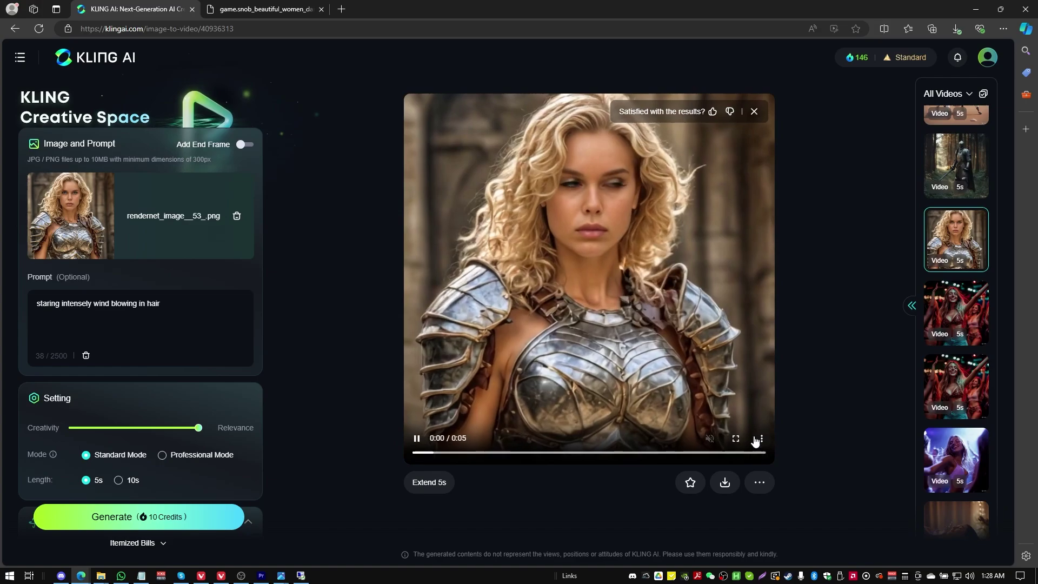
Watch the armored woman clip in full screen playback.
left_click(736, 439)
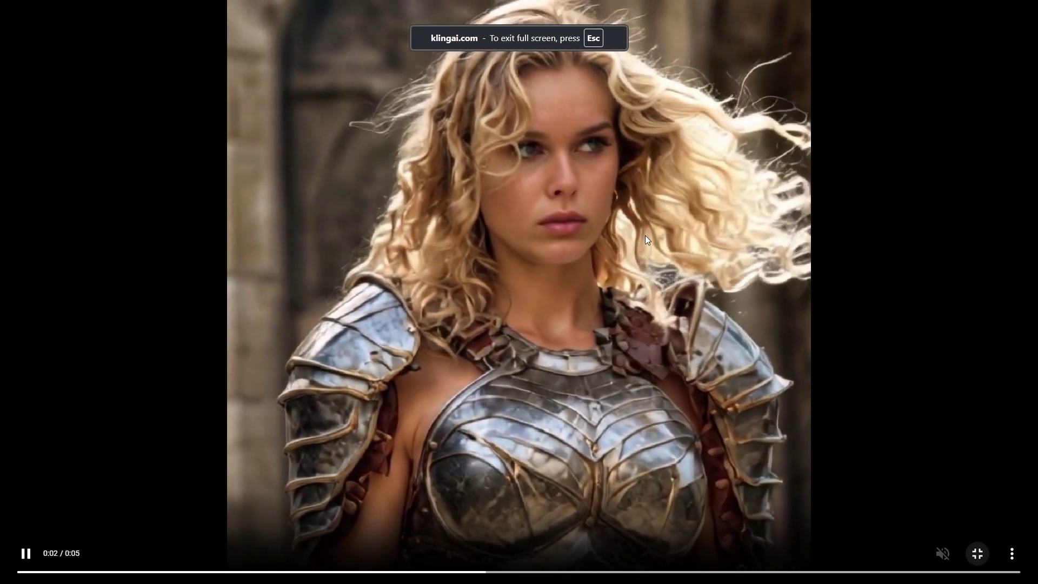
key("Escape")
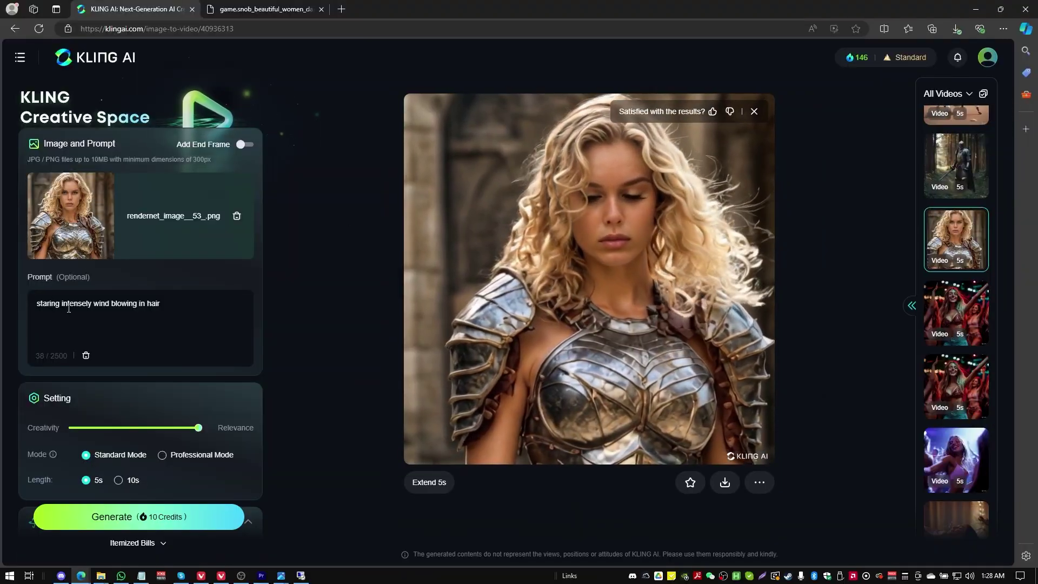
mouse_move(687, 437)
left_click(735, 438)
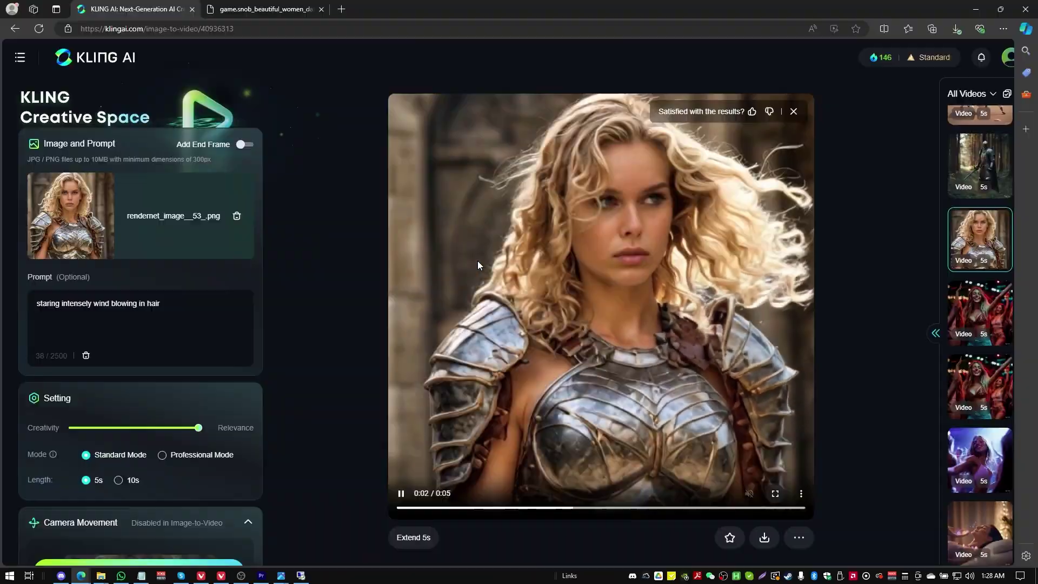
View the armored woman's source image in a new tab, then load the knight combat-stance clip.
right_click(81, 200)
left_click(97, 209)
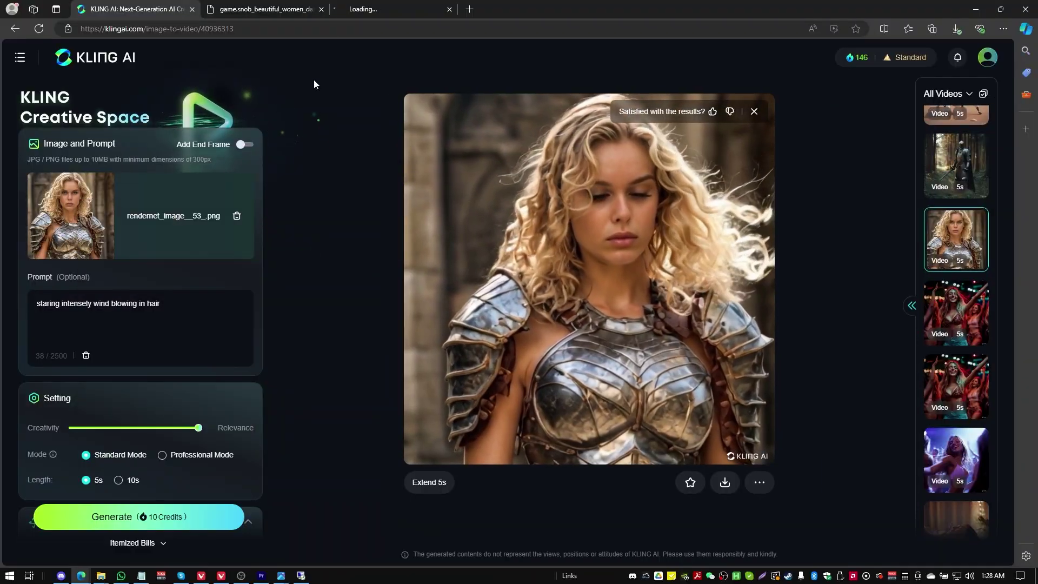
left_click(360, 8)
left_click(150, 11)
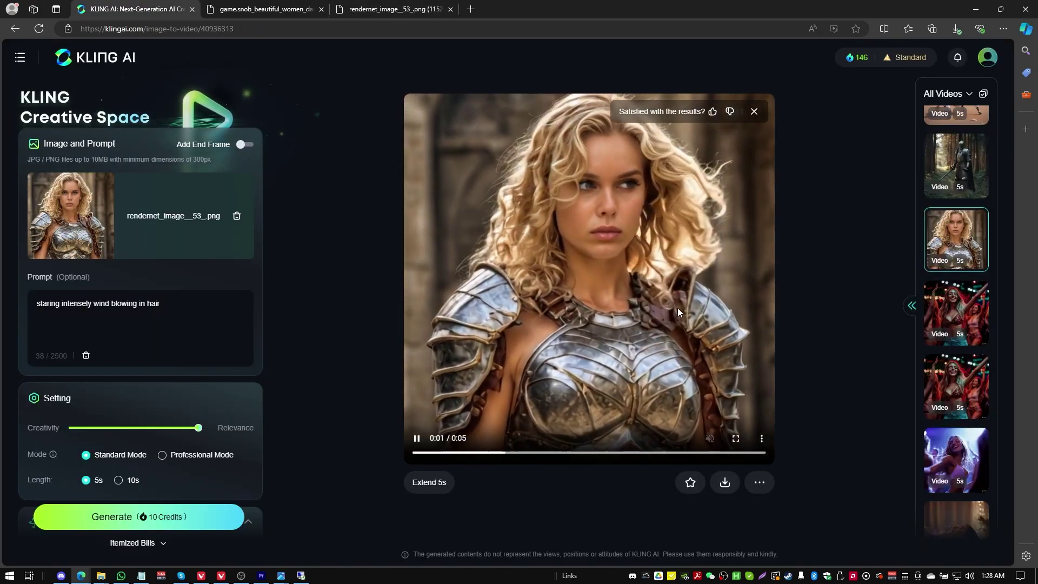
left_click(966, 150)
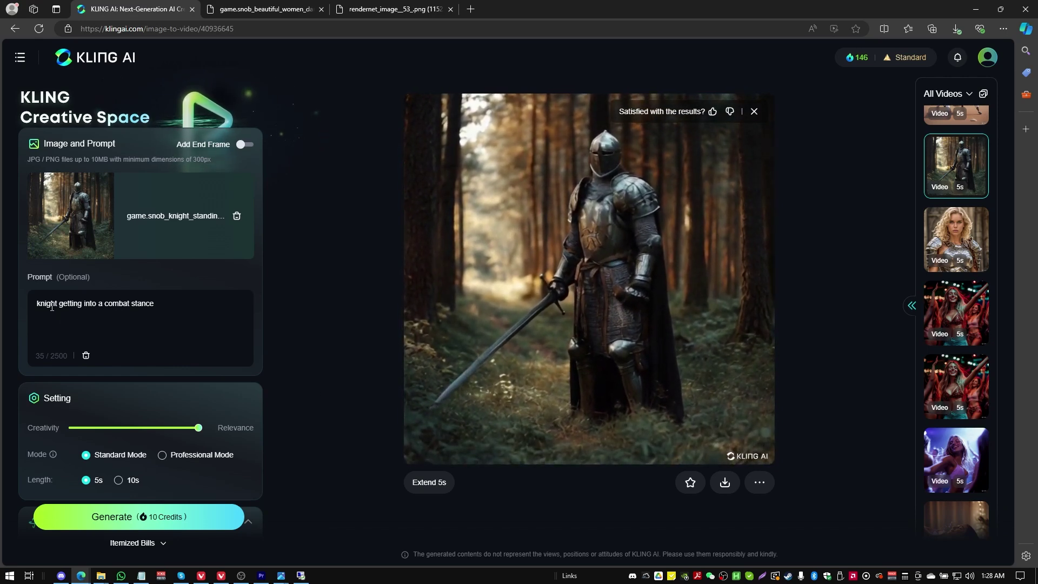
Open the knight's source image in a new tab and compare it with the clip.
right_click(57, 216)
left_click(92, 223)
left_click(496, 11)
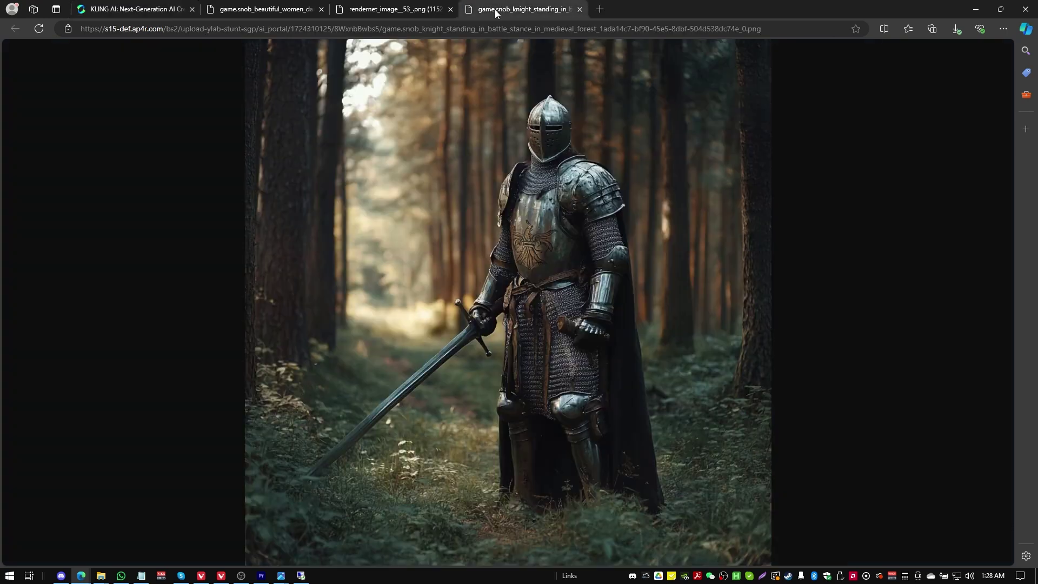
left_click(116, 9)
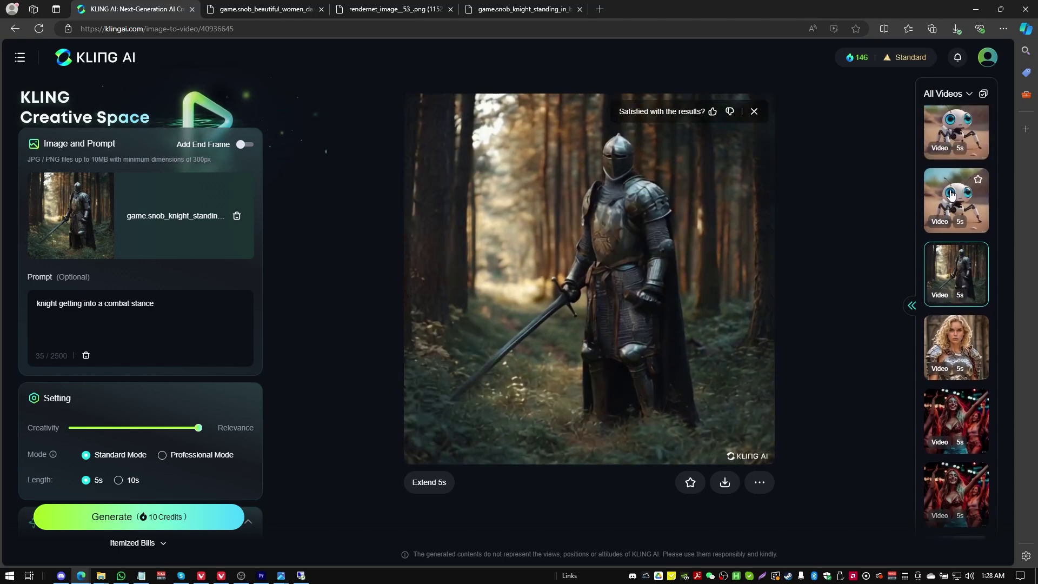
Step through the blinking robot and hopping robot clips, then load the neon-sunset dancer clip.
left_click(952, 194)
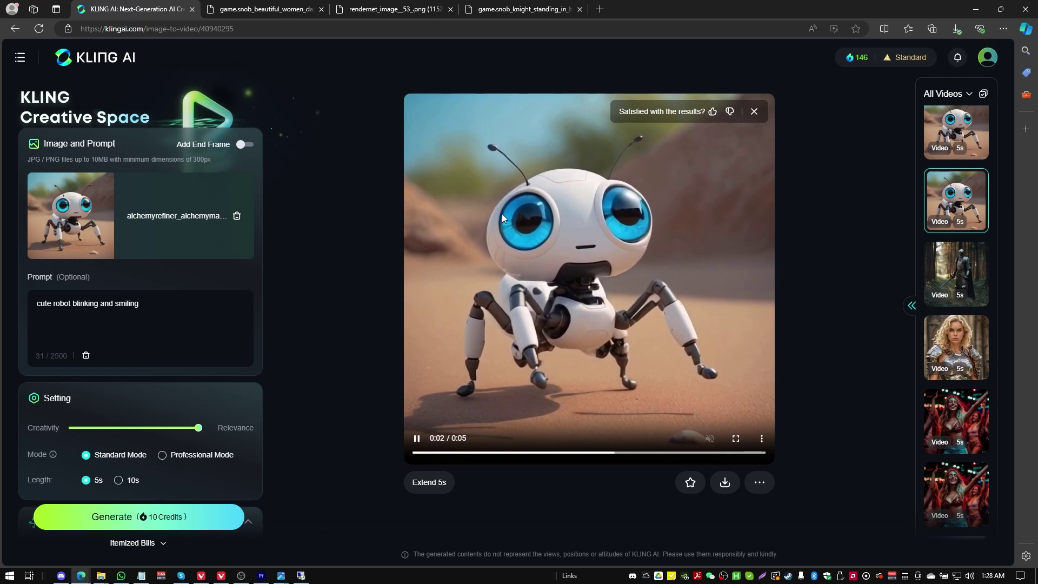
left_click(957, 119)
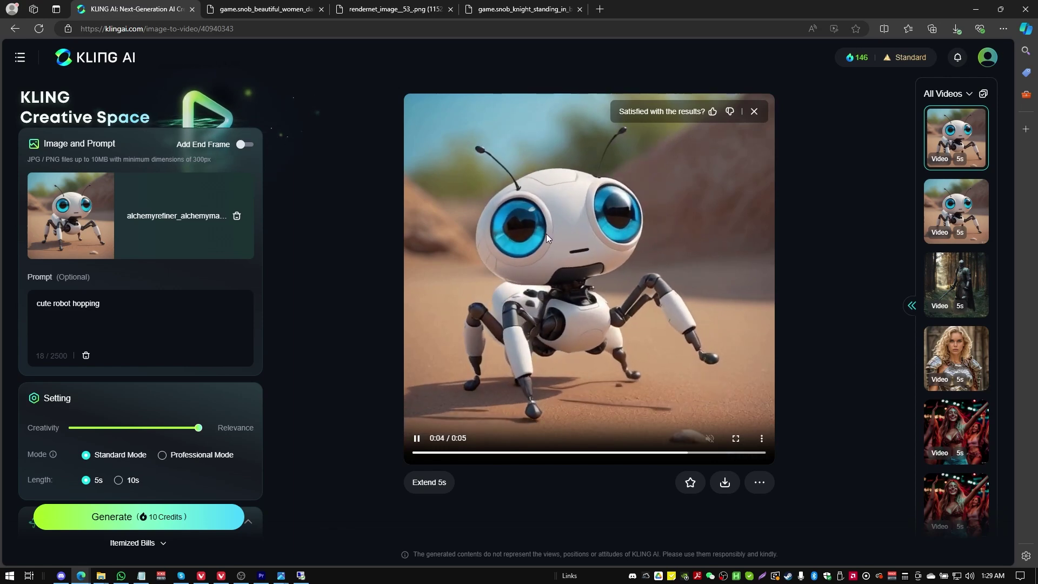
scroll(943, 212, "up", 3)
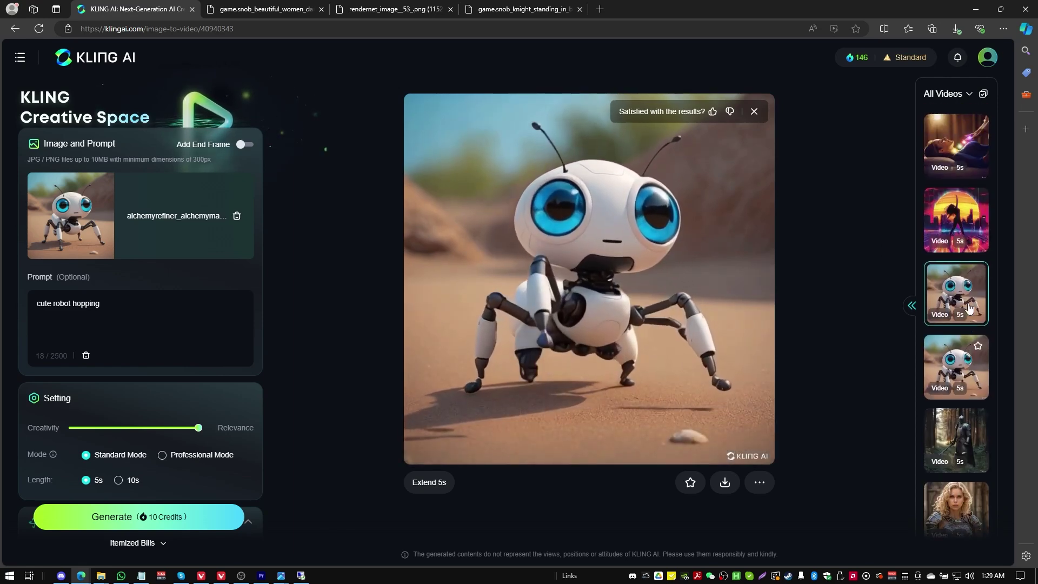
left_click(944, 212)
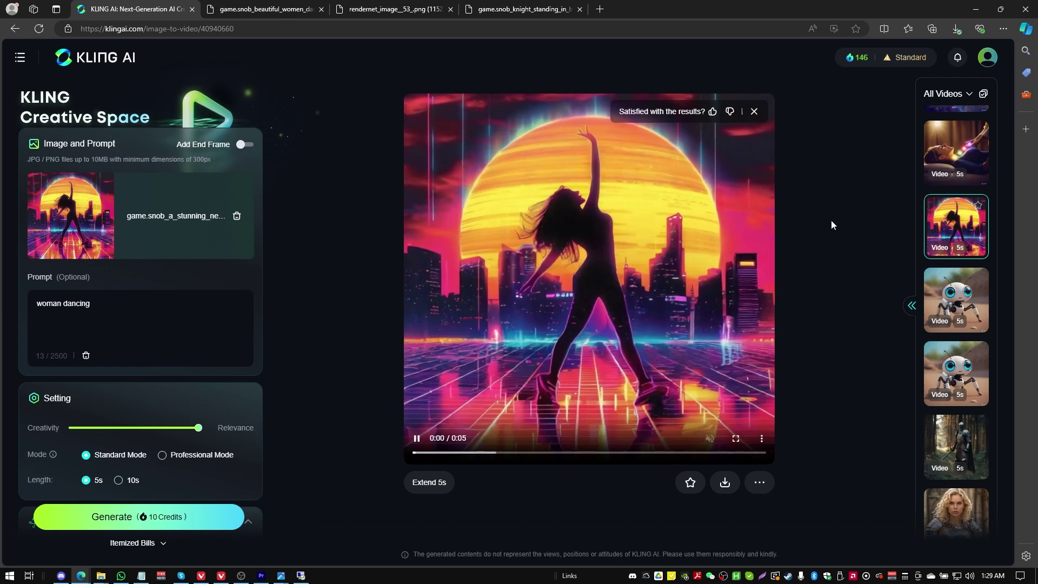
Open the dancer's neon-sunset source image in a new tab and return to the clip.
right_click(67, 191)
left_click(82, 200)
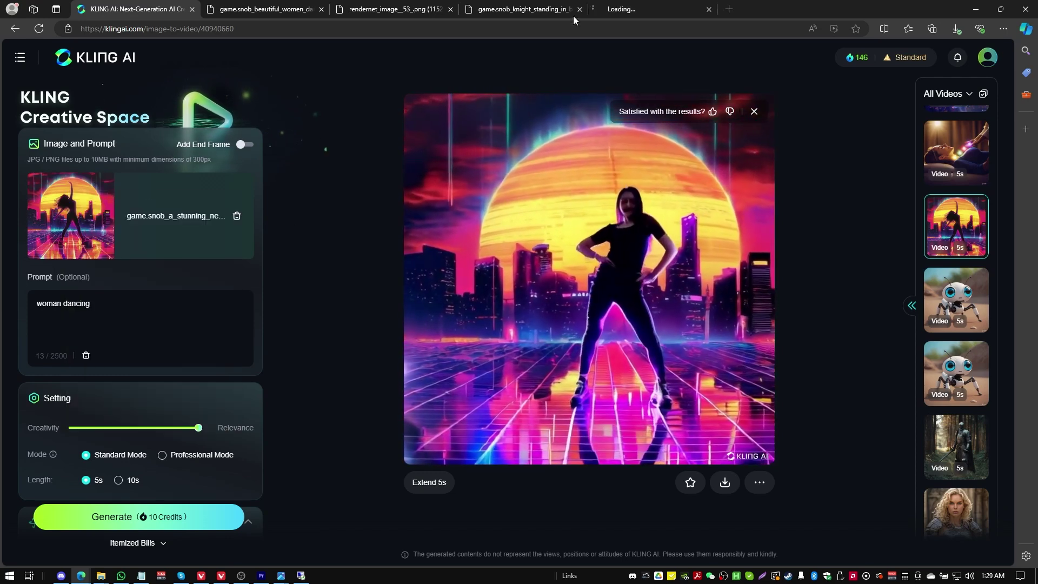
left_click(610, 9)
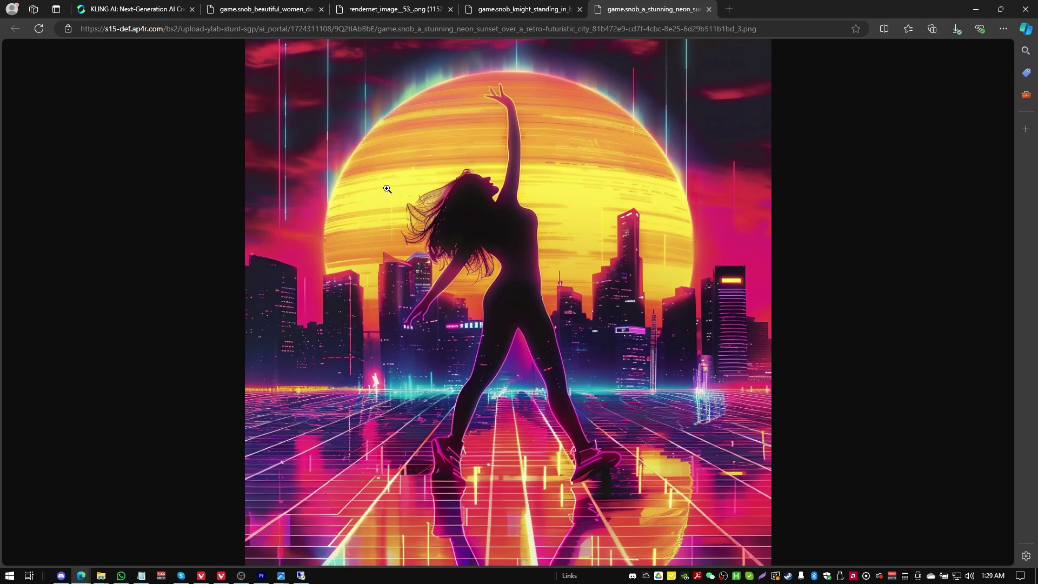
left_click(111, 9)
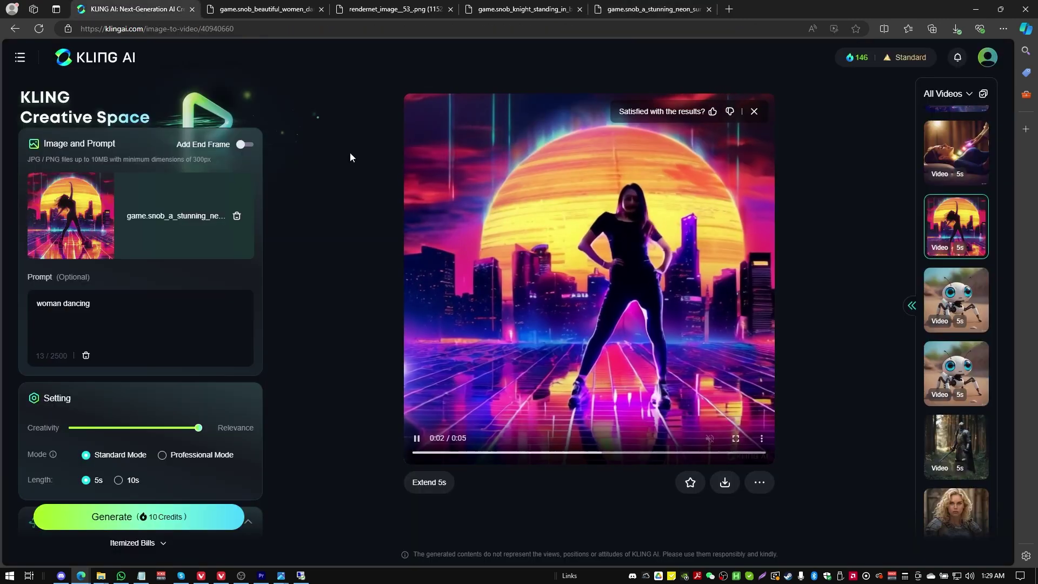
Watch the dancing clip full screen, recheck the source image, then load the energy healing clip.
left_click(737, 439)
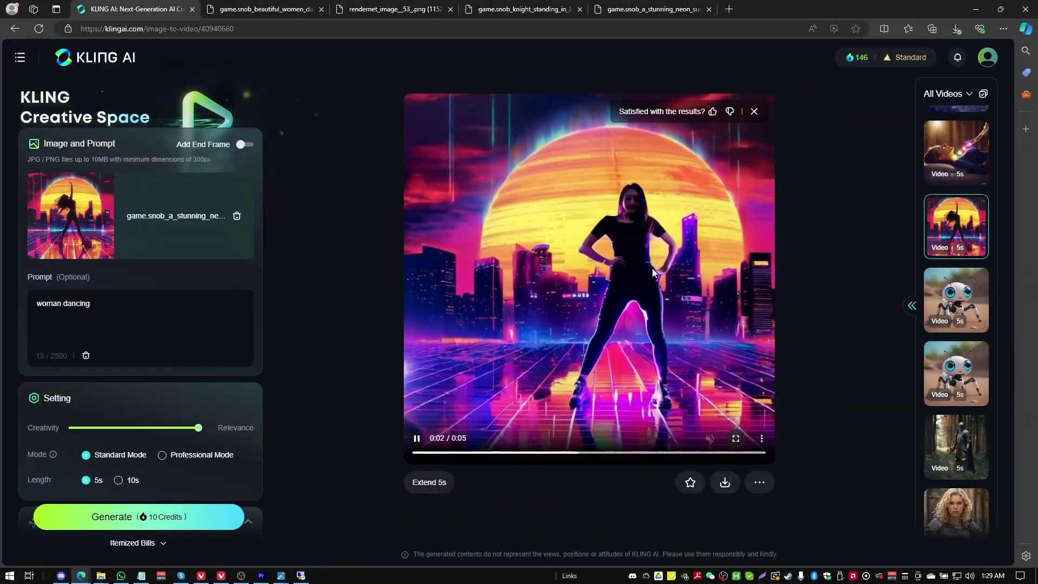
left_click(615, 11)
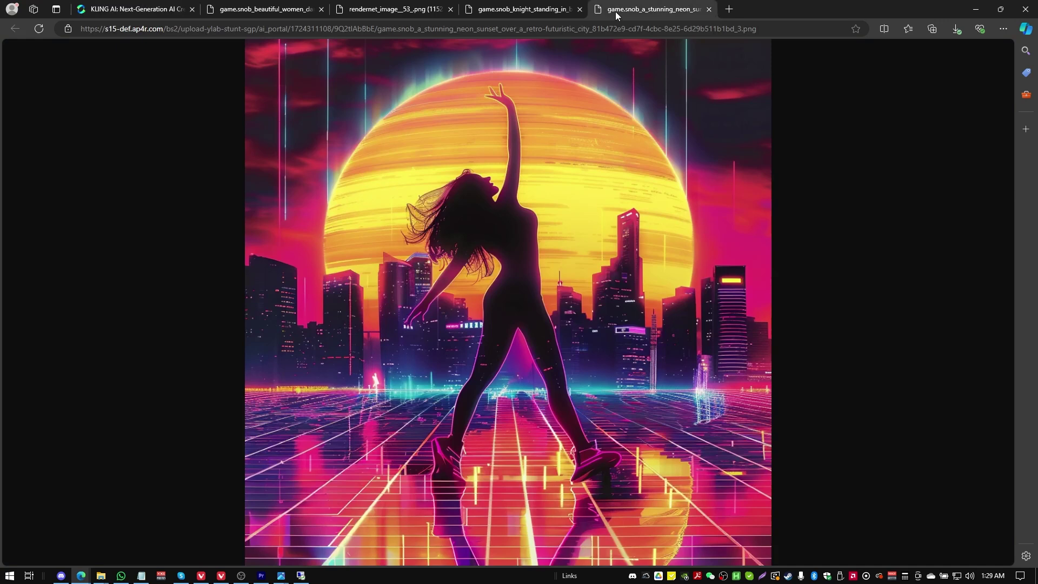
left_click(142, 10)
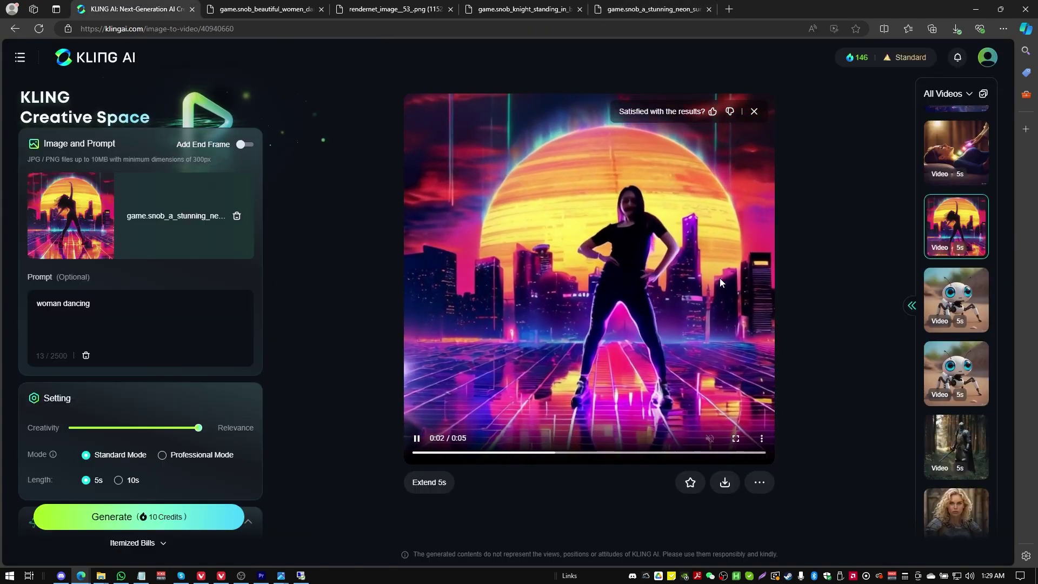
scroll(965, 302, "up", 1)
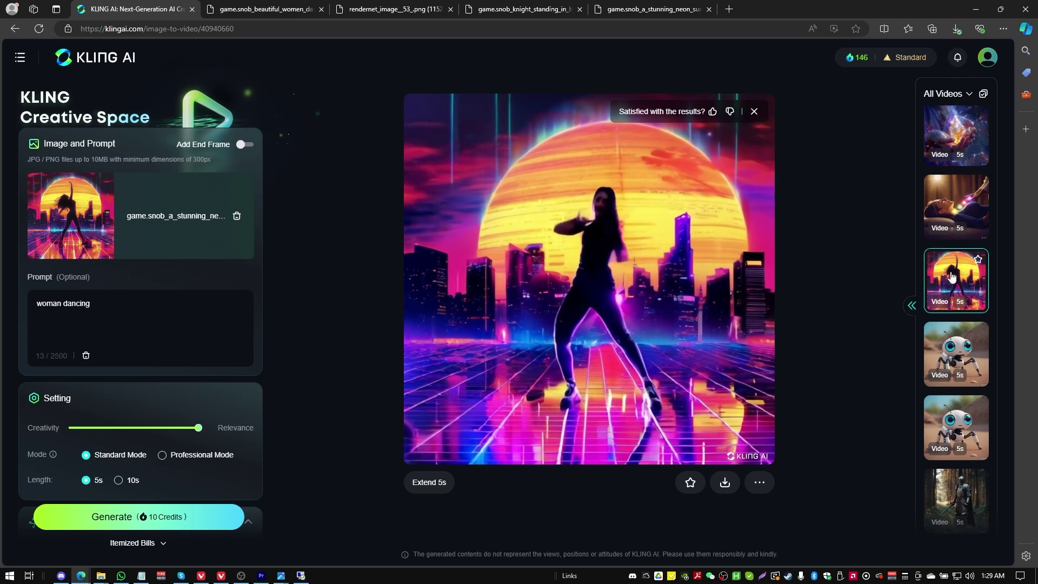
scroll(952, 277, "up", 1)
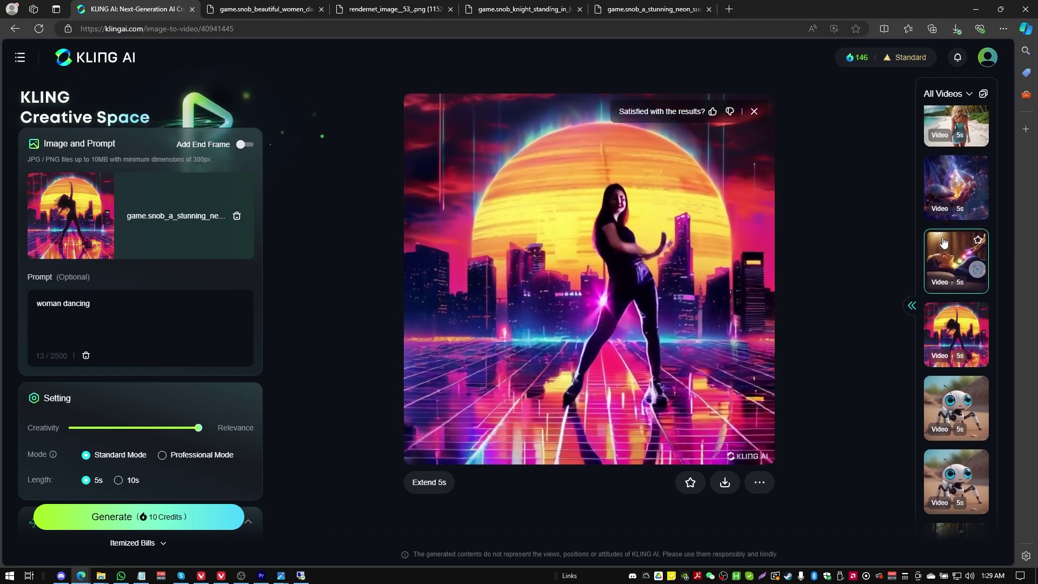
left_click(943, 243)
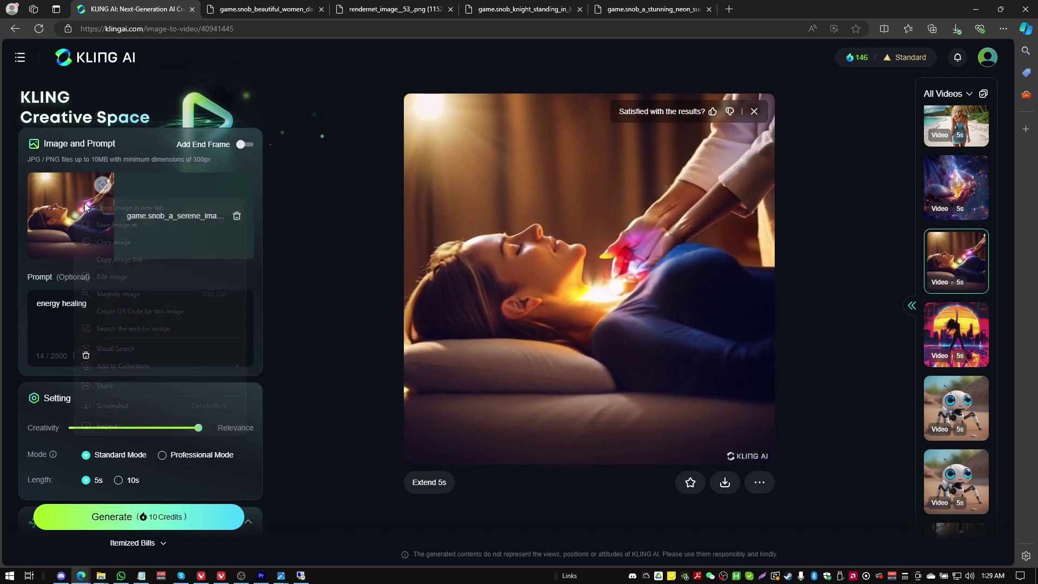
View the massage-table source image in a new tab, then watch the energy healing clip full screen.
left_click(267, 150)
left_click(815, 10)
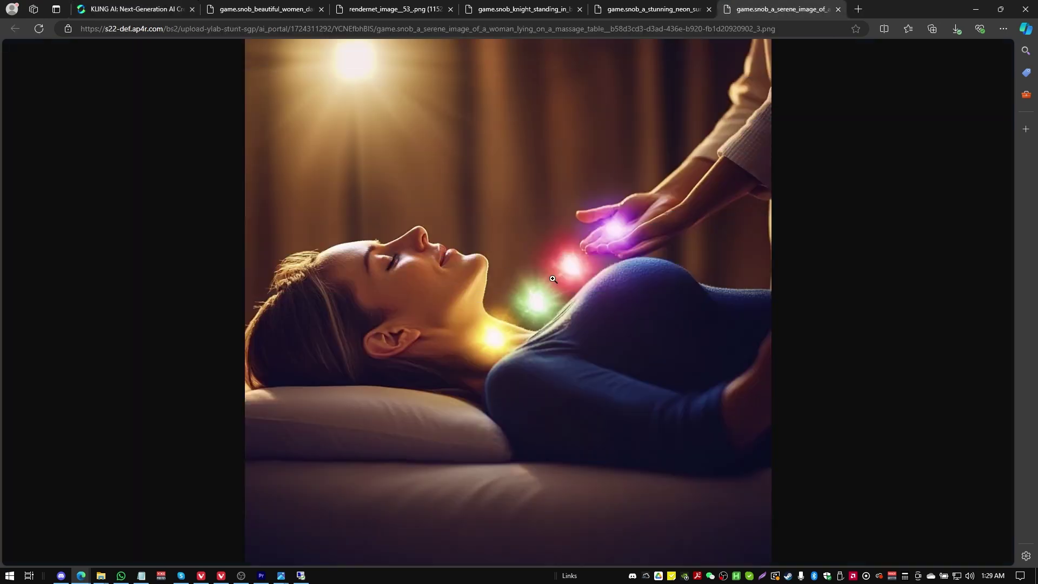
left_click(181, 9)
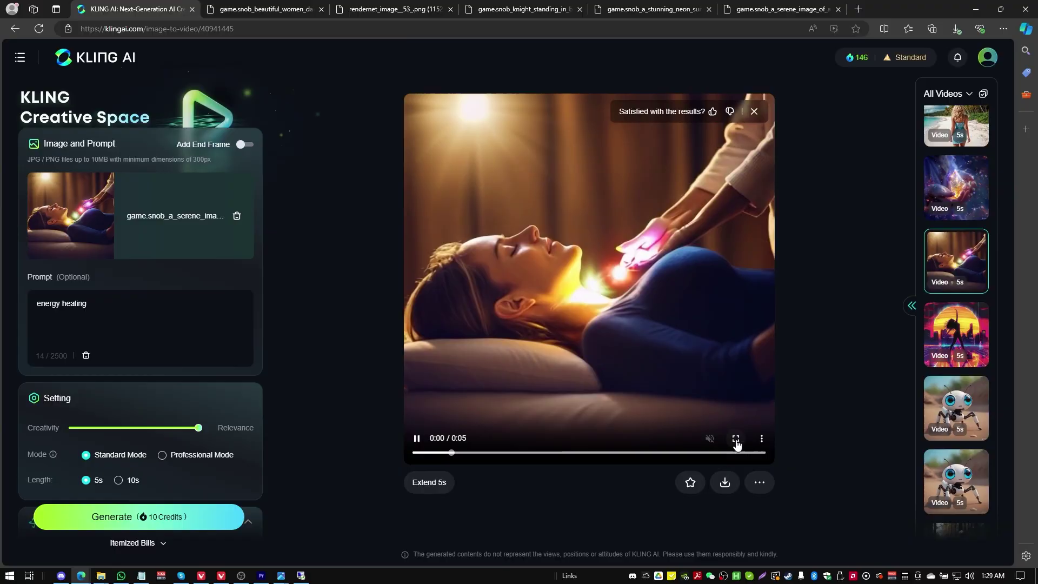
left_click(736, 439)
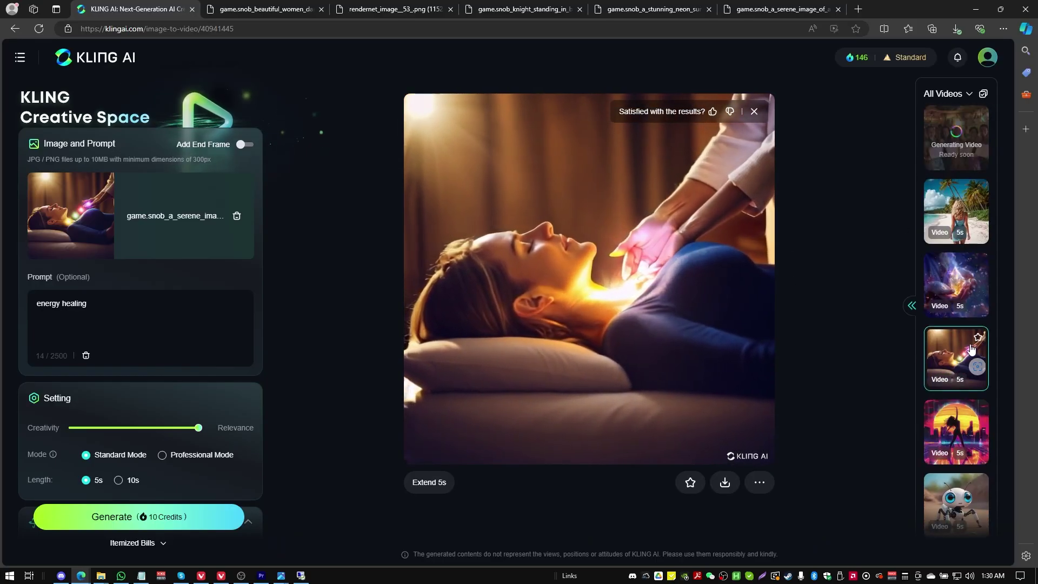
Load the crystal energy clip and view its glowing-crystal source image in a new tab.
left_click(950, 277)
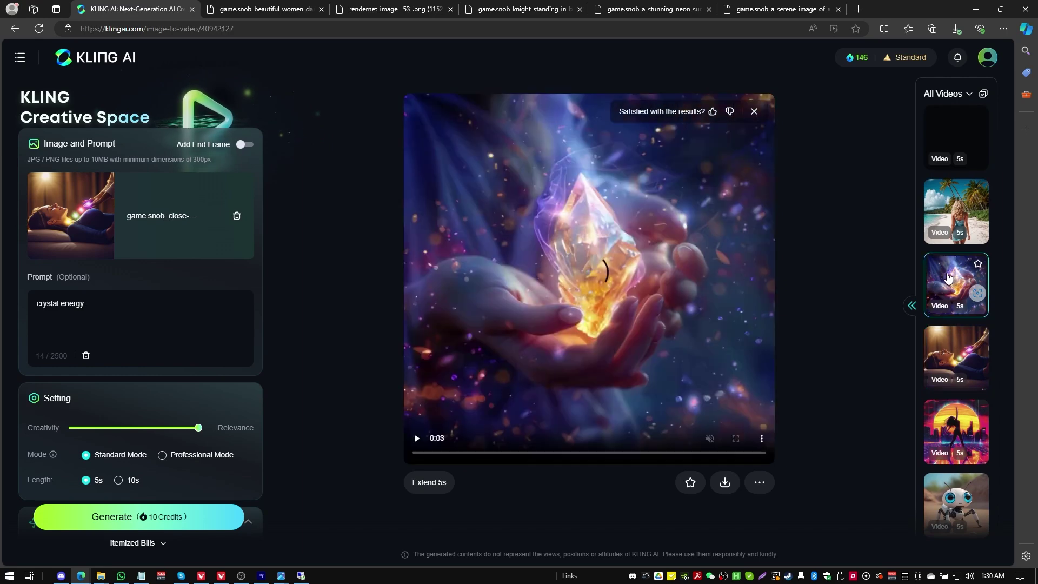
right_click(75, 229)
left_click(100, 235)
left_click(832, 10)
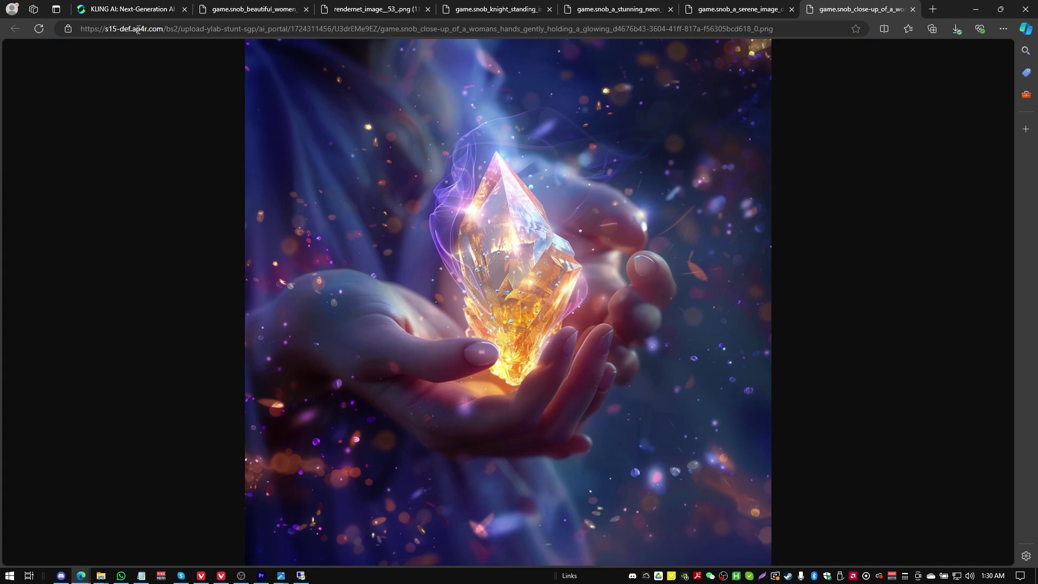
left_click(129, 11)
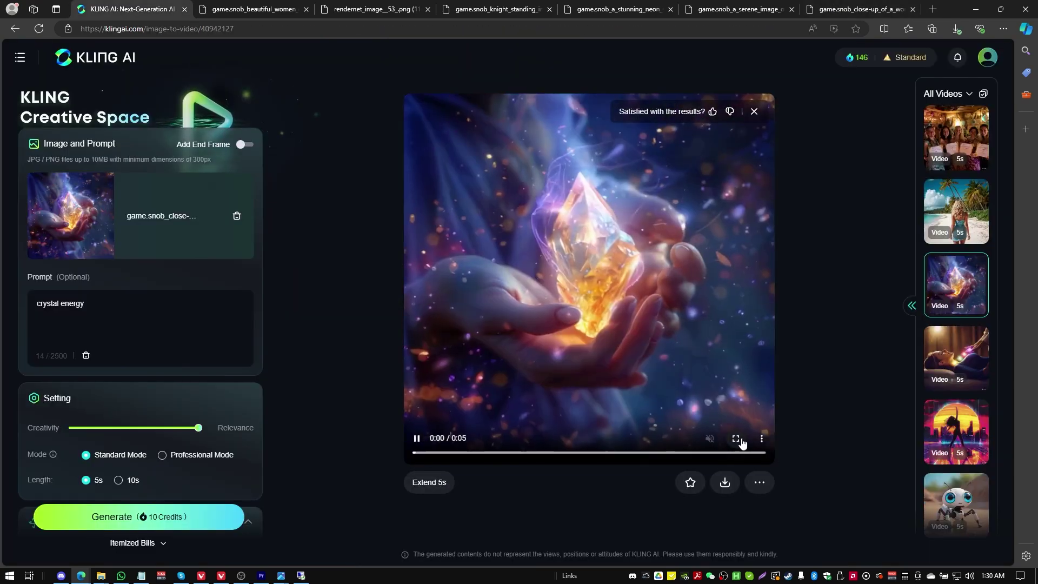
Play the crystal energy clip full screen, then exit full screen.
left_click(736, 438)
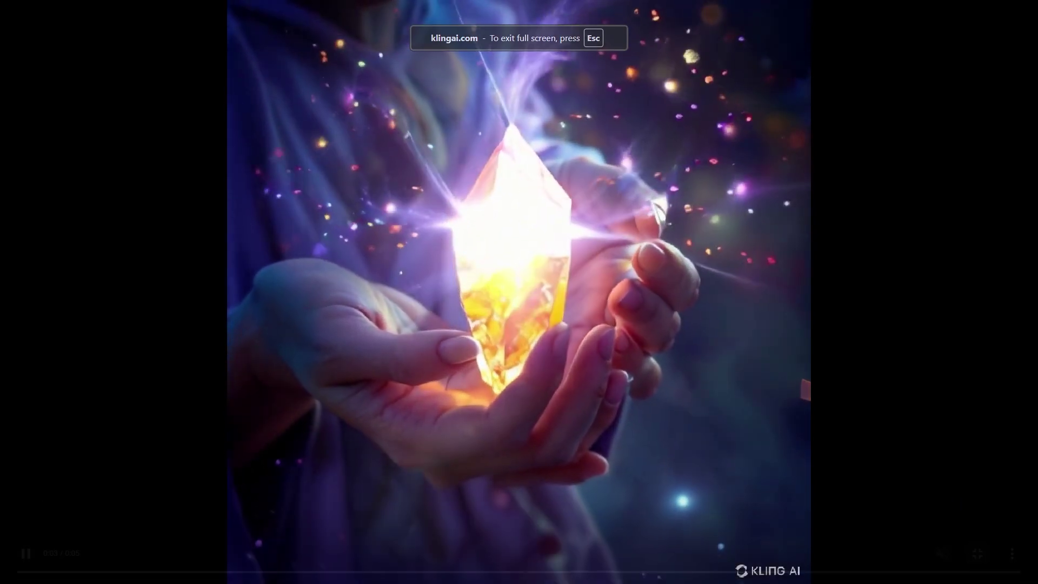
left_click(592, 401)
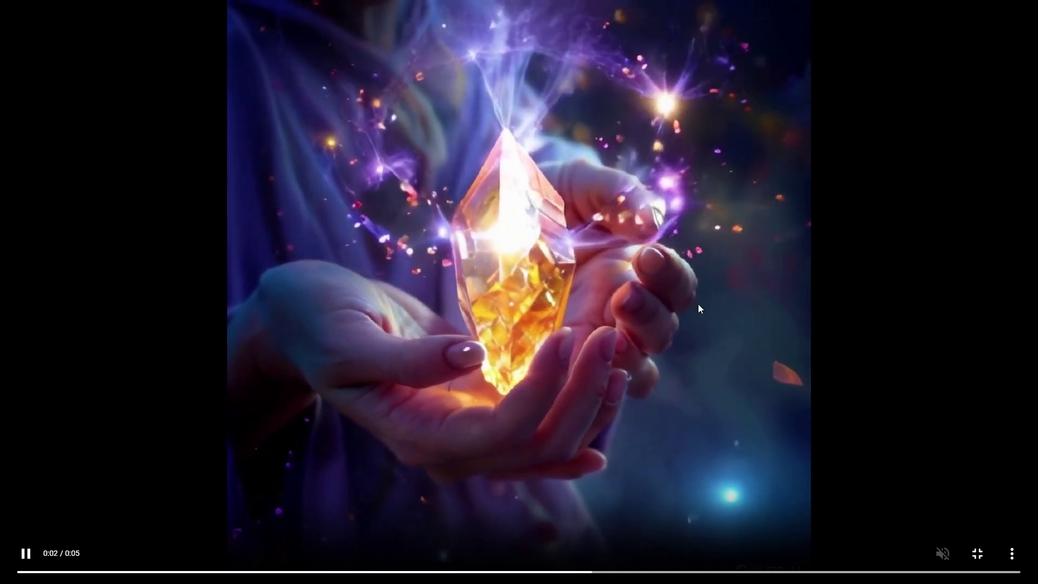
key("Escape")
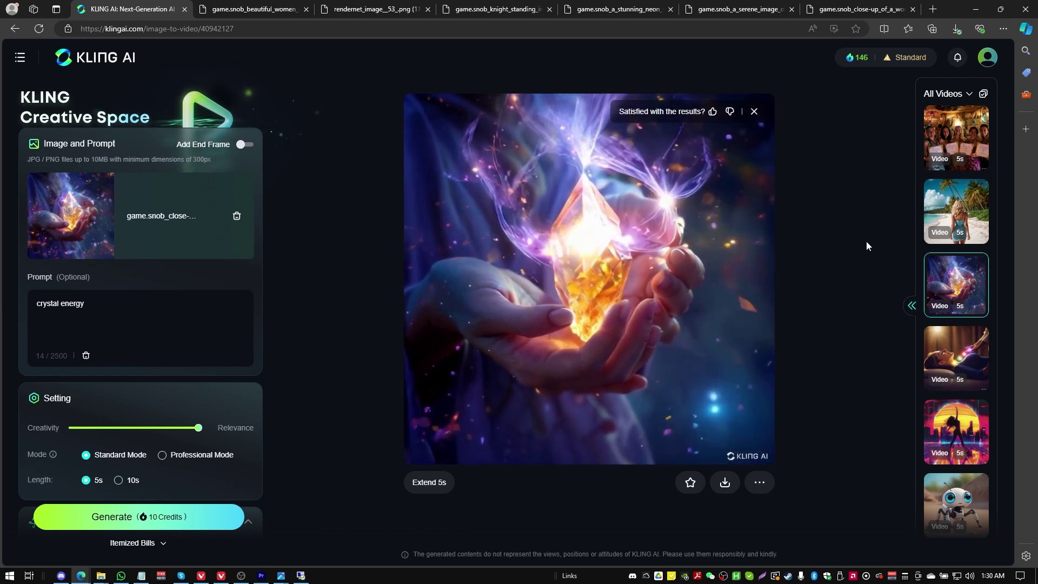
Load the Professional Mode beach walking clip, view its beach image in a new tab, then play full screen.
left_click(941, 198)
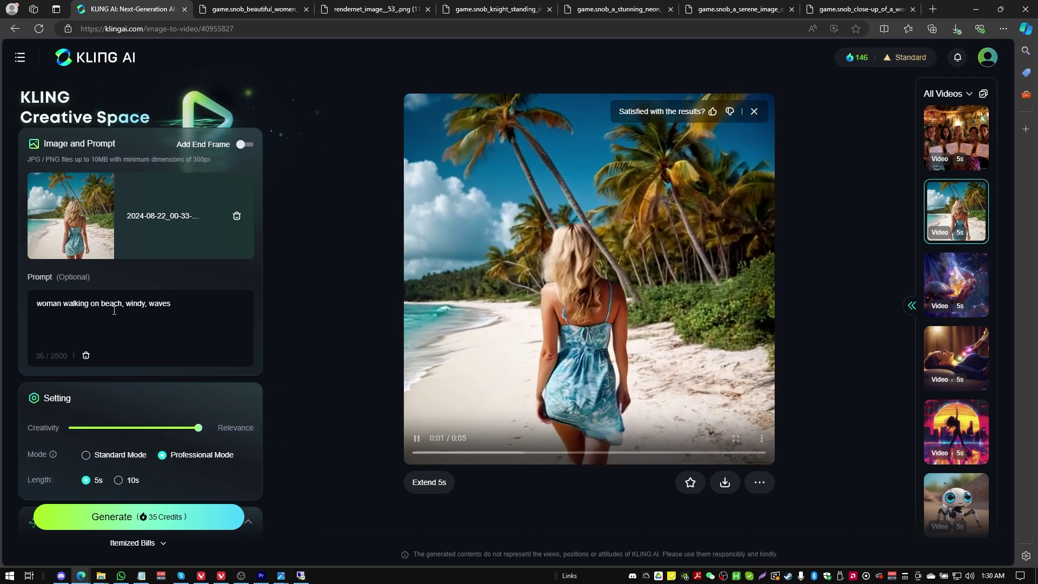
right_click(71, 224)
left_click(89, 233)
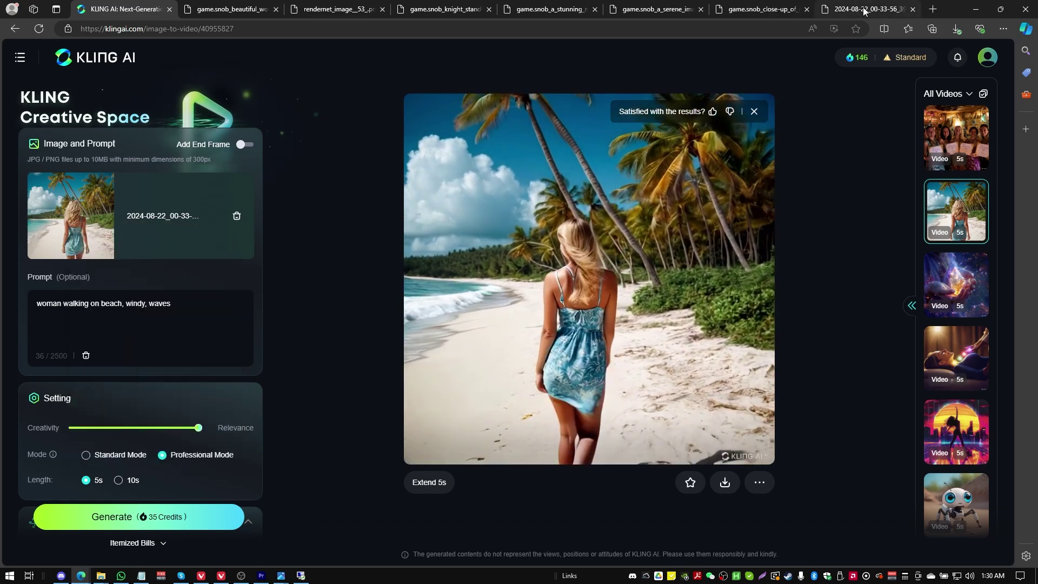
left_click(866, 10)
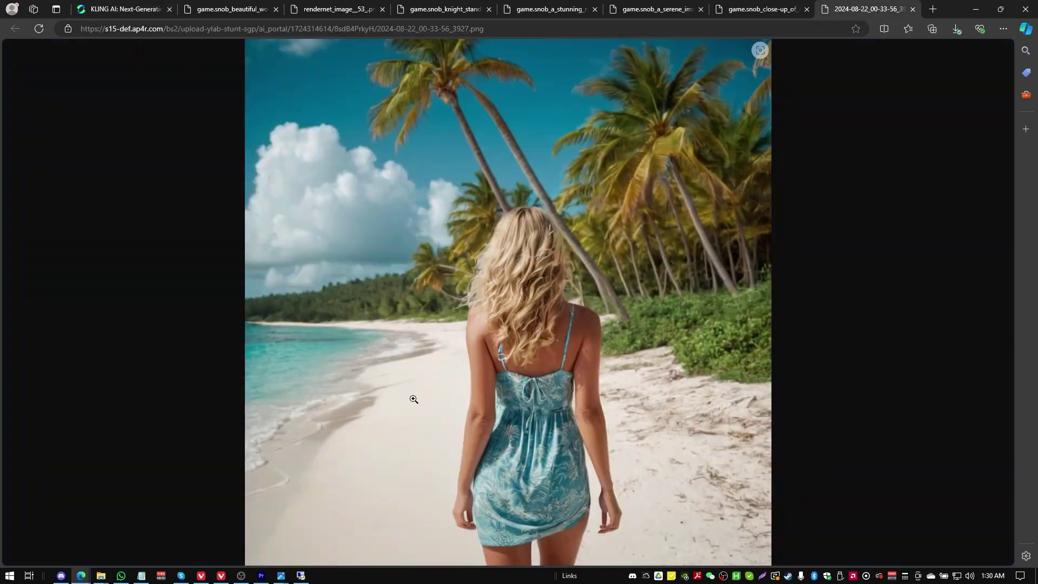
left_click(116, 8)
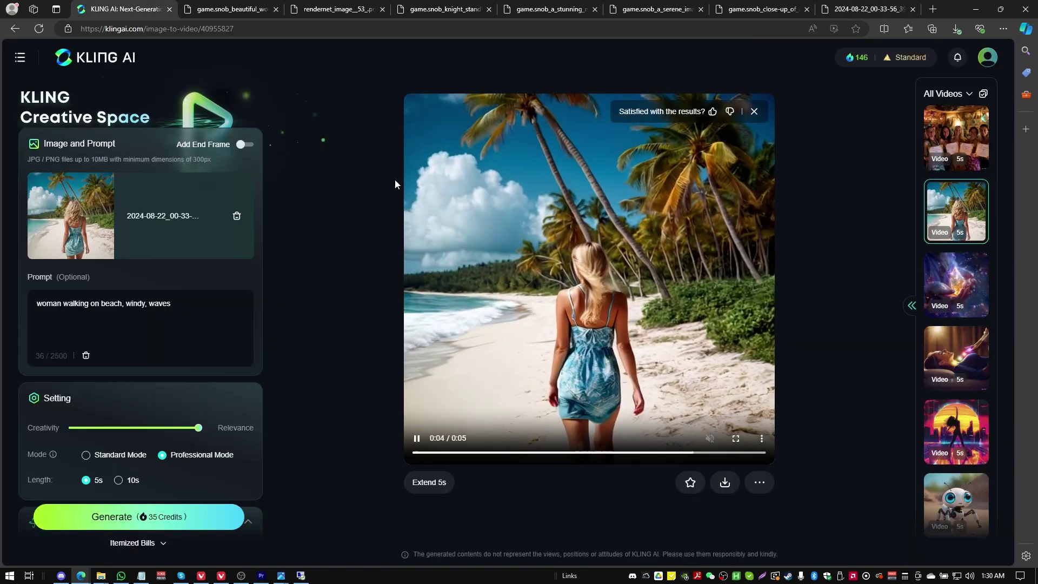
left_click(736, 438)
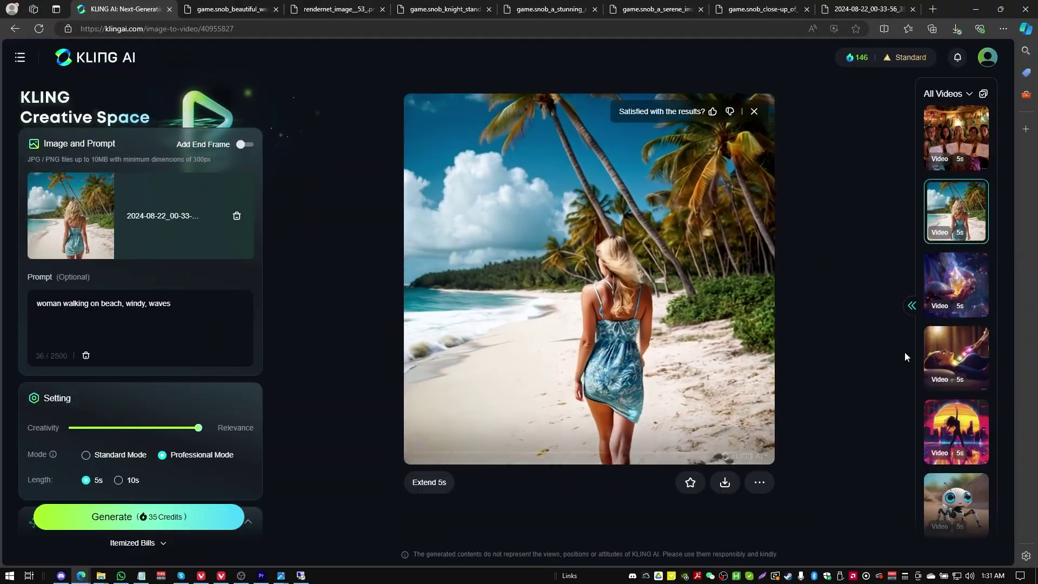
Select the top All Videos thumbnail showing the group of smiling women with certificates.
left_click(956, 139)
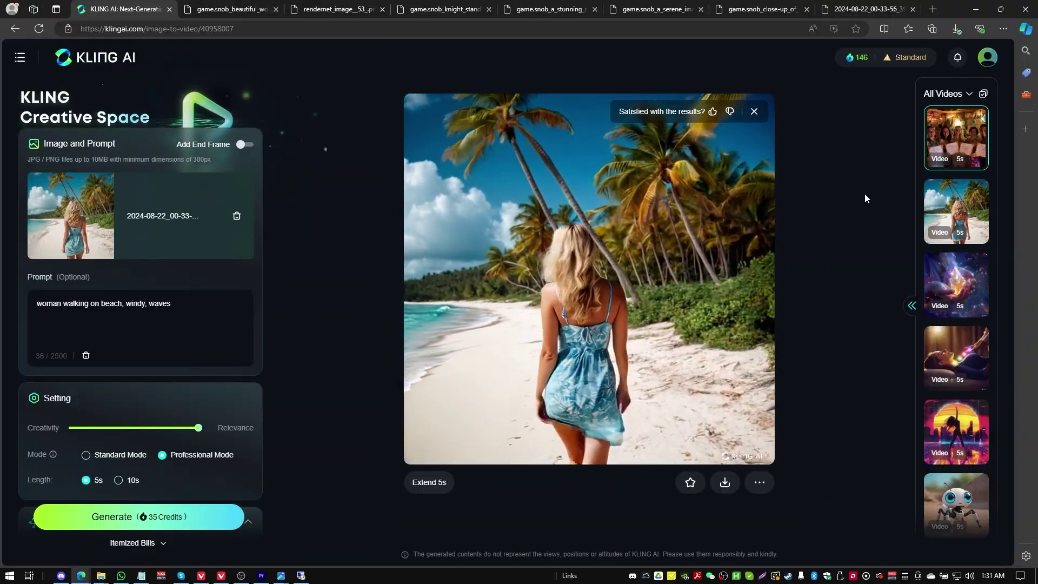